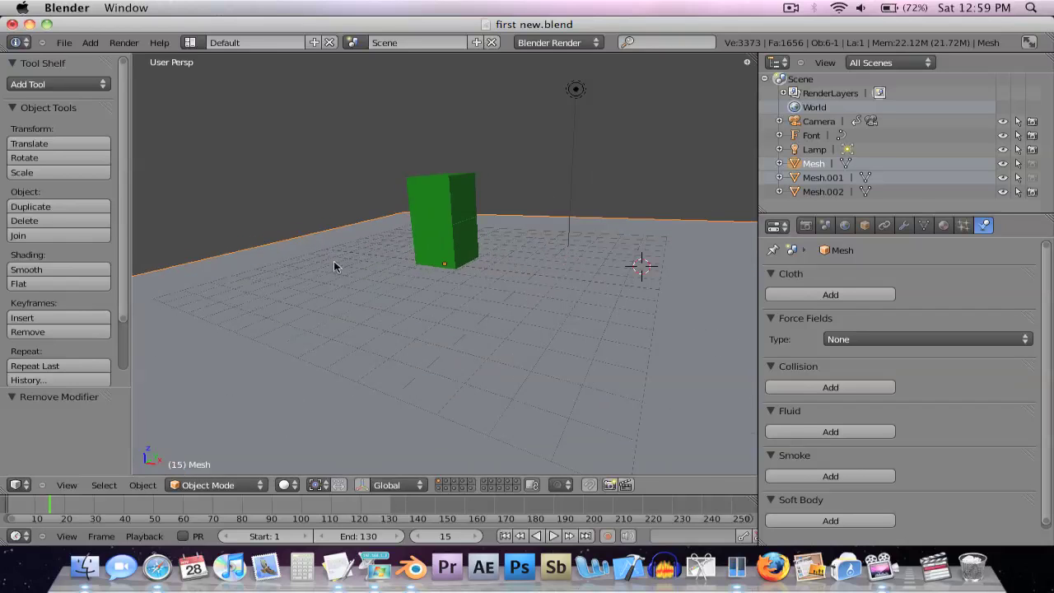
- Zoom the 3D view until the ground plane, both green cubes and the lamp fit on screen
{"action": "scroll", "coordinate": [327, 204], "scroll_direction": "down", "scroll_amount": 5}
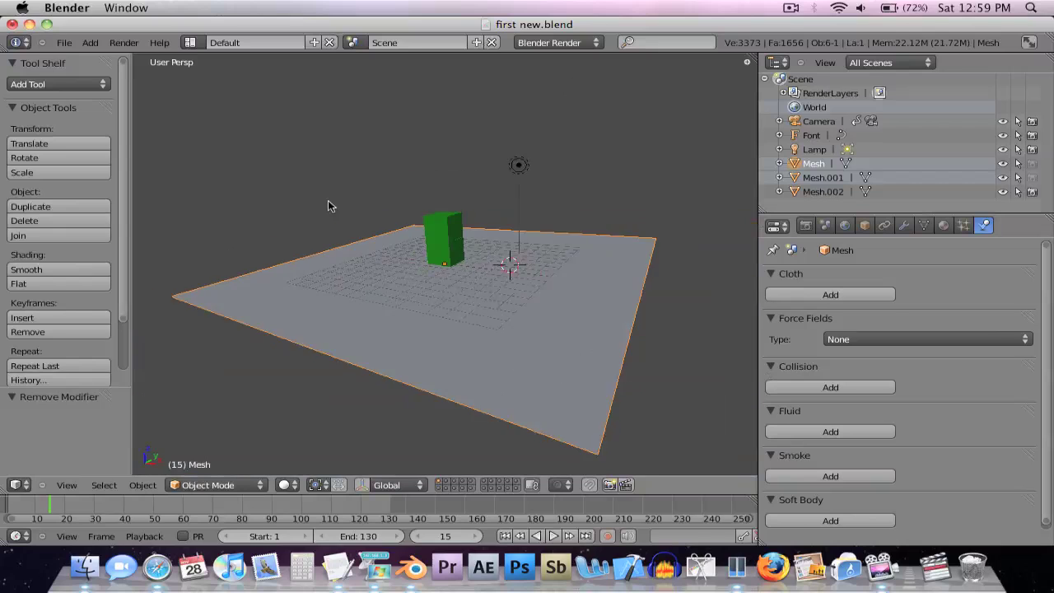
{"action": "scroll", "coordinate": [328, 204], "scroll_direction": "up", "scroll_amount": 5}
{"action": "scroll", "coordinate": [328, 206], "scroll_direction": "down", "scroll_amount": 5}
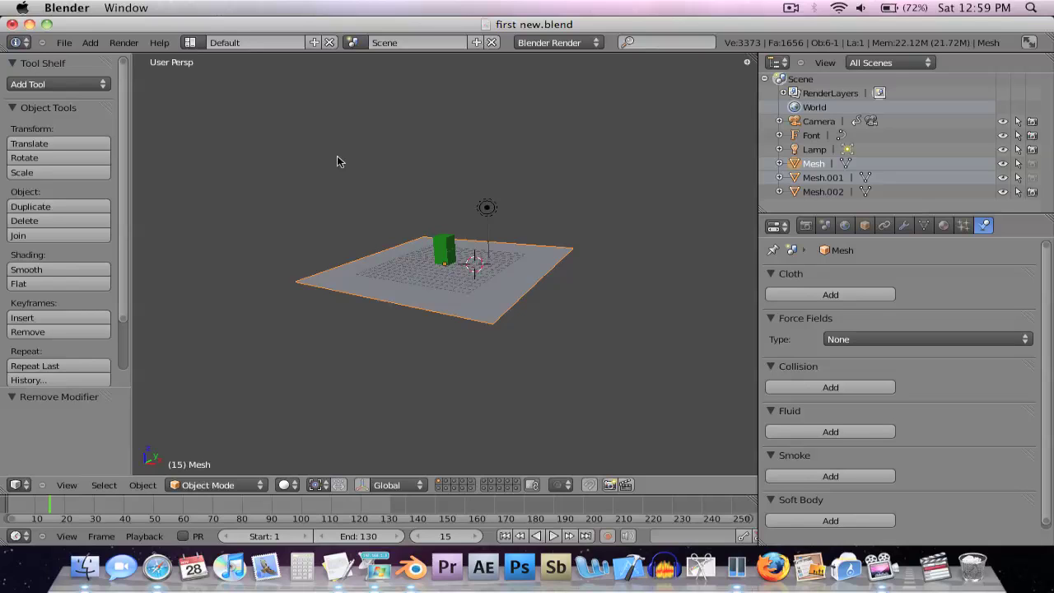
{"action": "scroll", "coordinate": [333, 137], "scroll_direction": "up", "scroll_amount": 5}
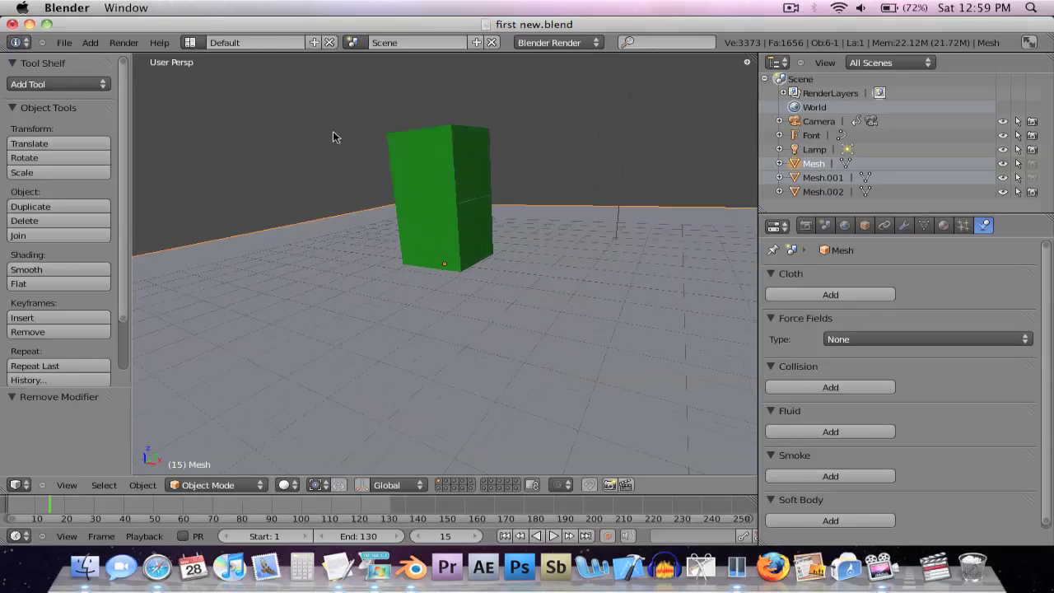
{"action": "scroll", "coordinate": [333, 137], "scroll_direction": "down", "scroll_amount": 5}
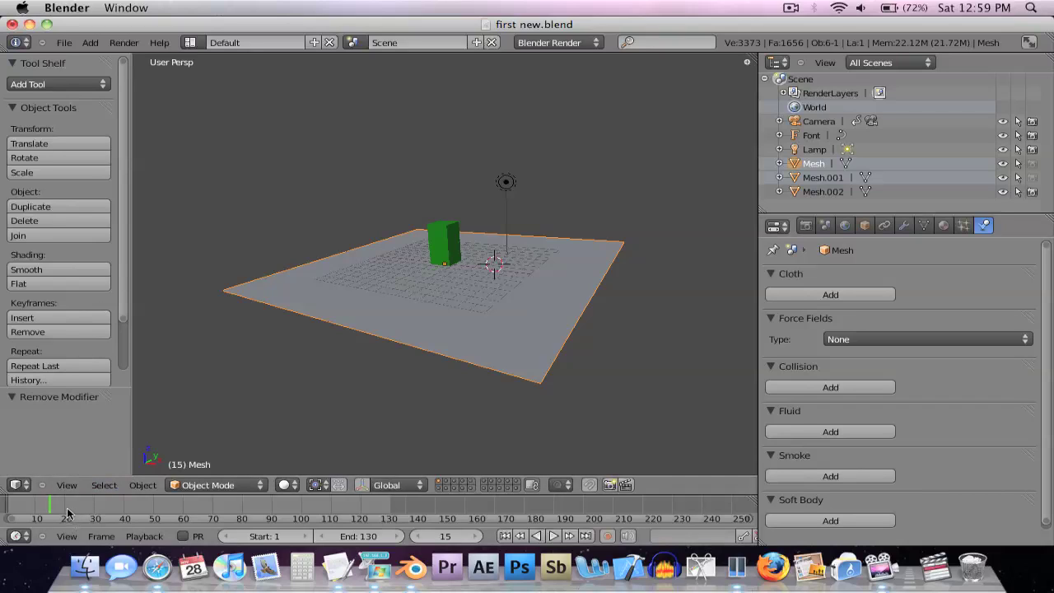
- Rewind to frame -2, play the animation with Alt+A, then scrub to frames 90, 124 and 38
{"action": "left_click_drag", "start_coordinate": [68, 512], "coordinate": [3, 483]}
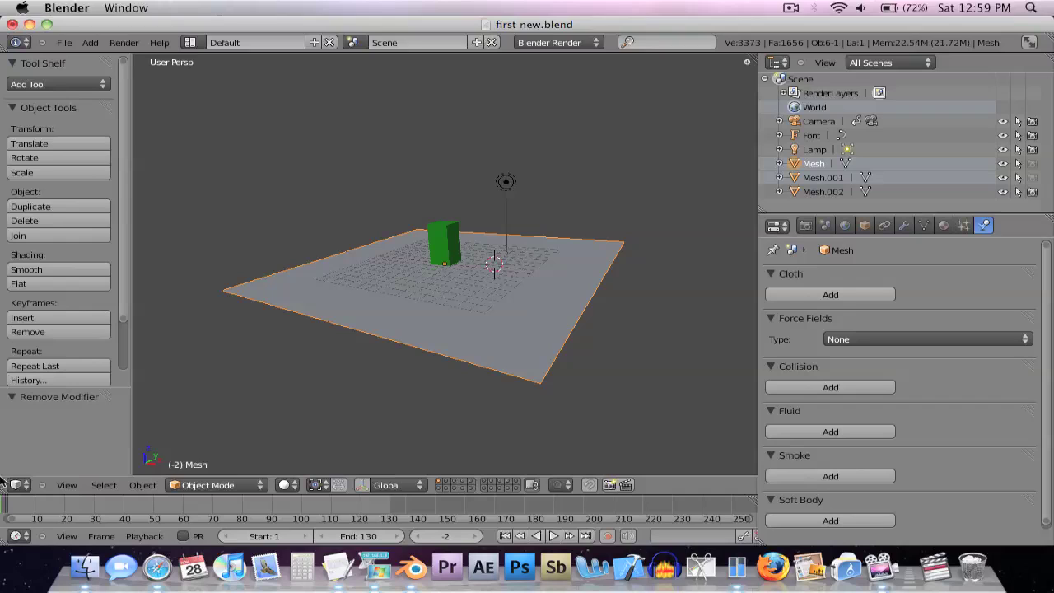
{"action": "key", "text": "alt+a"}
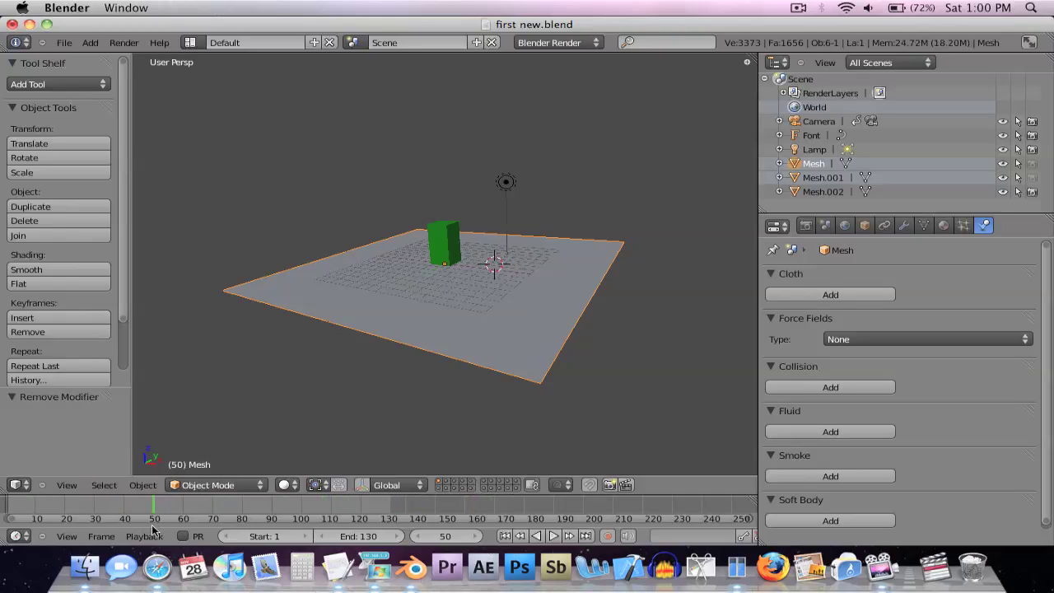
{"action": "left_click_drag", "start_coordinate": [148, 508], "coordinate": [274, 554]}
{"action": "left_click_drag", "start_coordinate": [336, 516], "coordinate": [373, 509]}
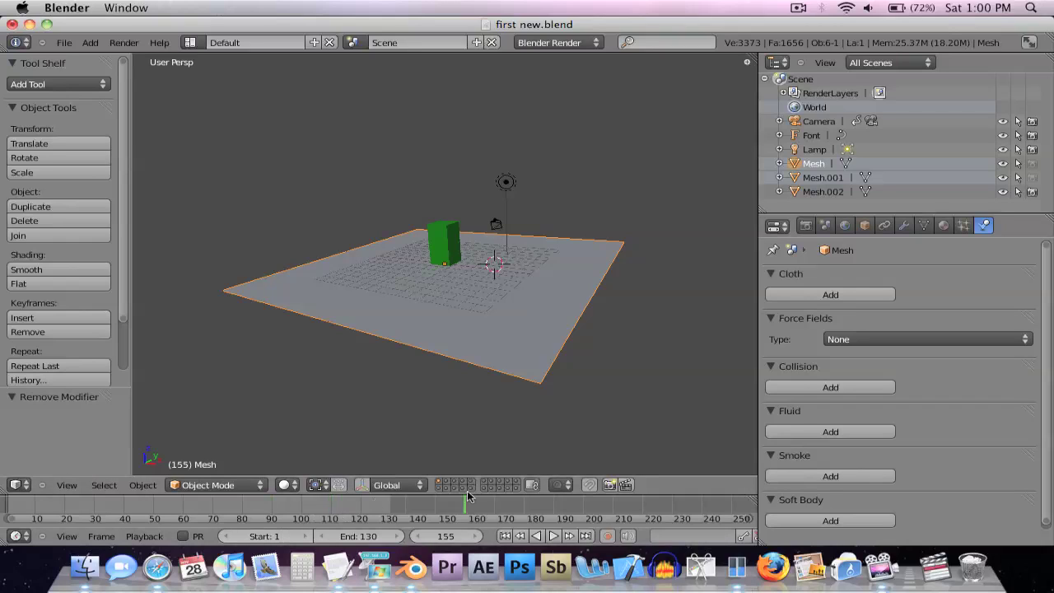
{"action": "left_click_drag", "start_coordinate": [139, 510], "coordinate": [118, 511]}
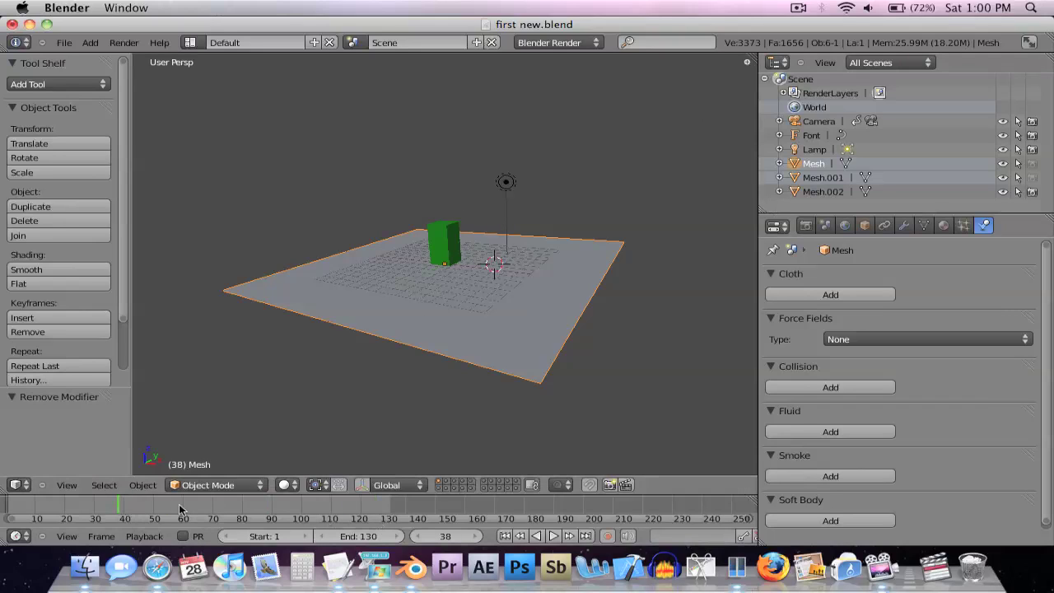
- Scrub the timeline through frames 47, 56, 76, 30, 36, 85 and 14, previewing the lamp's motion
{"action": "left_click", "coordinate": [145, 508]}
{"action": "mouse_move", "coordinate": [159, 500]}
{"action": "left_mouse_down"}
{"action": "mouse_move", "coordinate": [366, 506]}
{"action": "mouse_move", "coordinate": [171, 507]}
{"action": "left_mouse_up"}
{"action": "left_click_drag", "start_coordinate": [45, 504], "coordinate": [467, 588]}
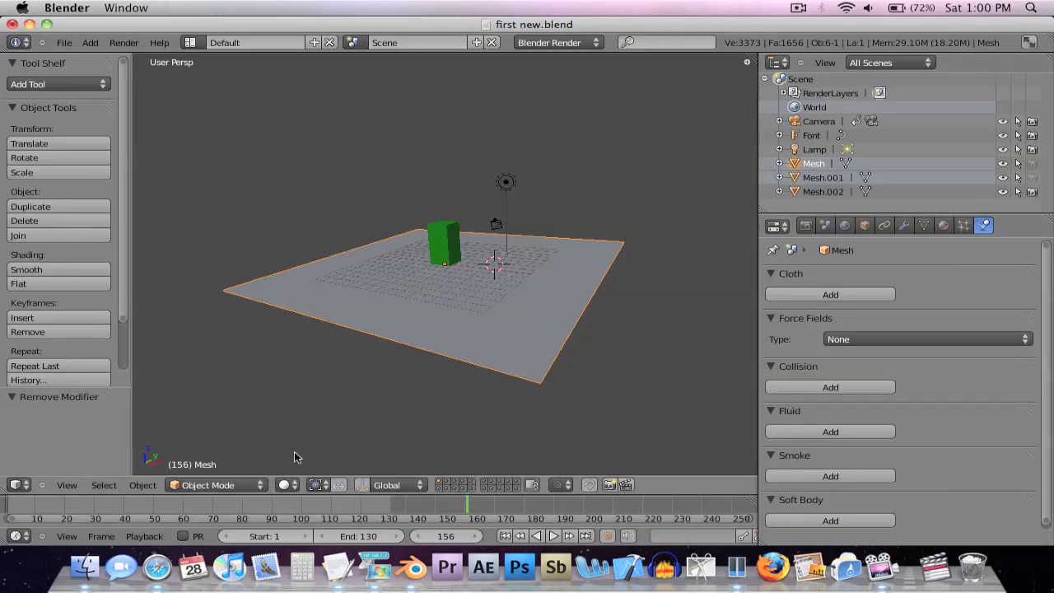
{"action": "left_click", "coordinate": [94, 504]}
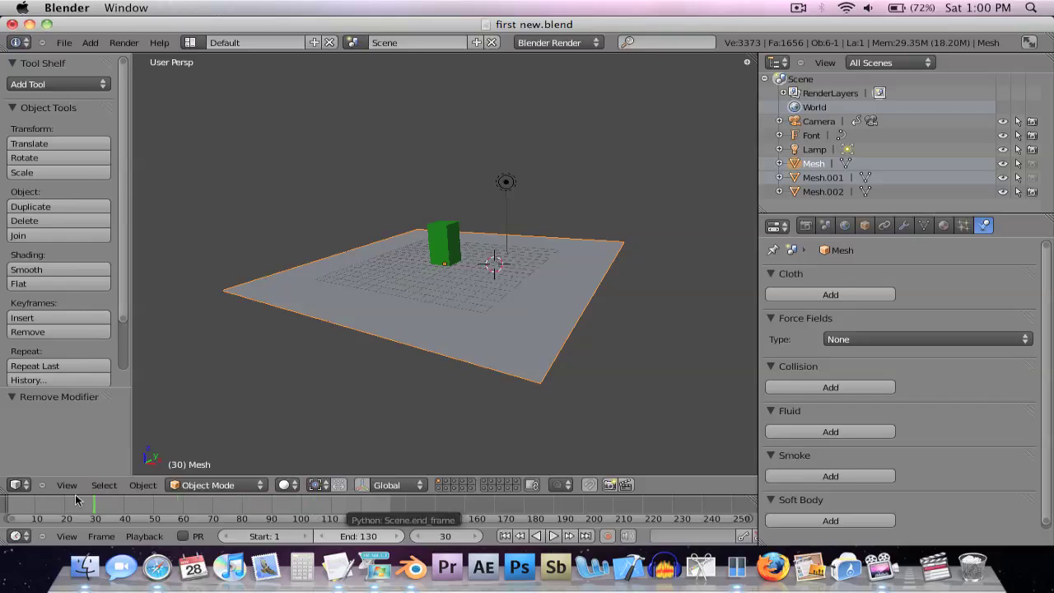
{"action": "left_click_drag", "start_coordinate": [75, 500], "coordinate": [113, 480]}
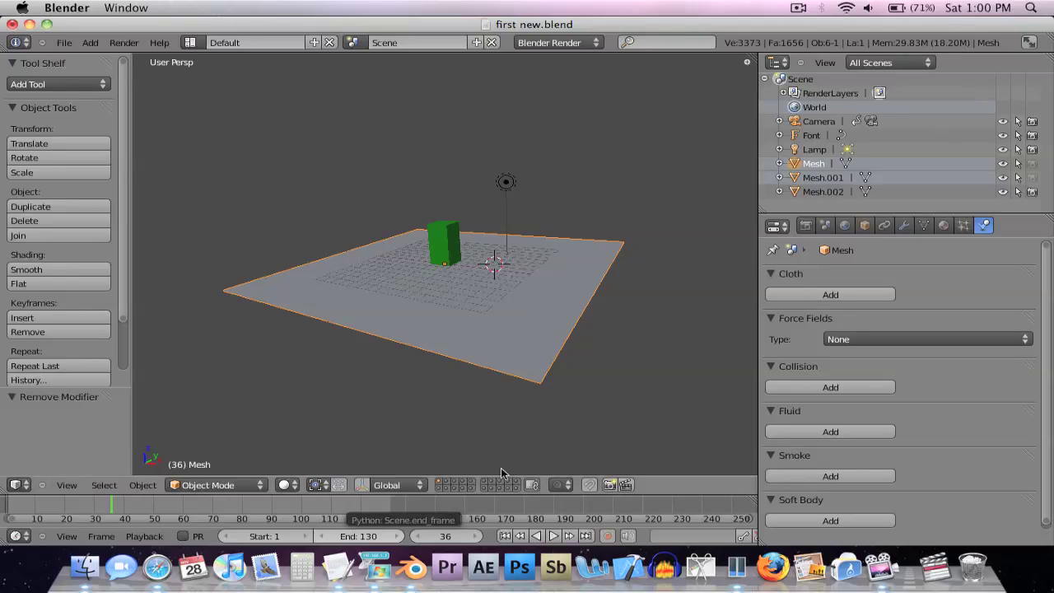
{"action": "left_click", "coordinate": [257, 511]}
{"action": "left_click_drag", "start_coordinate": [257, 511], "coordinate": [61, 527]}
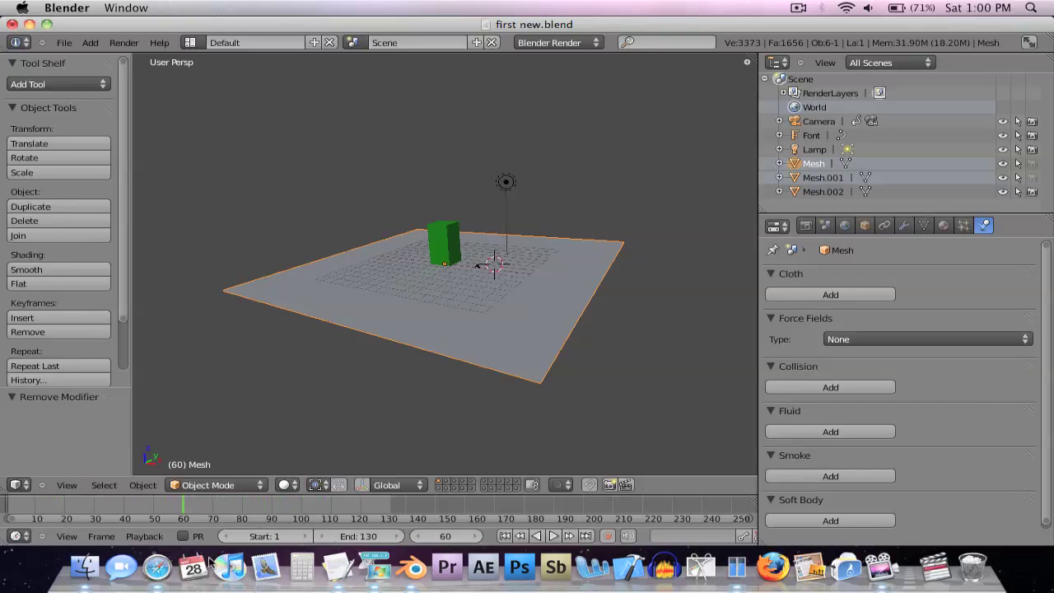
{"action": "left_click_drag", "start_coordinate": [143, 536], "coordinate": [255, 508]}
{"action": "left_click", "coordinate": [67, 485]}
- Switch the 3D view to look through the scene camera from the View menu
{"action": "left_click", "coordinate": [65, 485]}
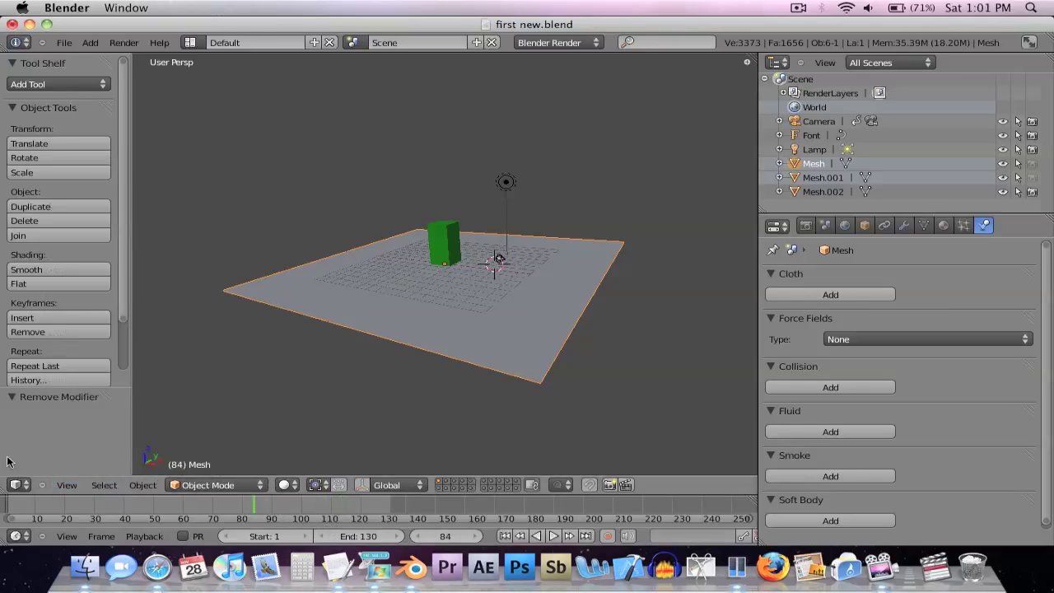
{"action": "left_click", "coordinate": [66, 486]}
{"action": "left_click", "coordinate": [66, 485]}
{"action": "left_click", "coordinate": [74, 486]}
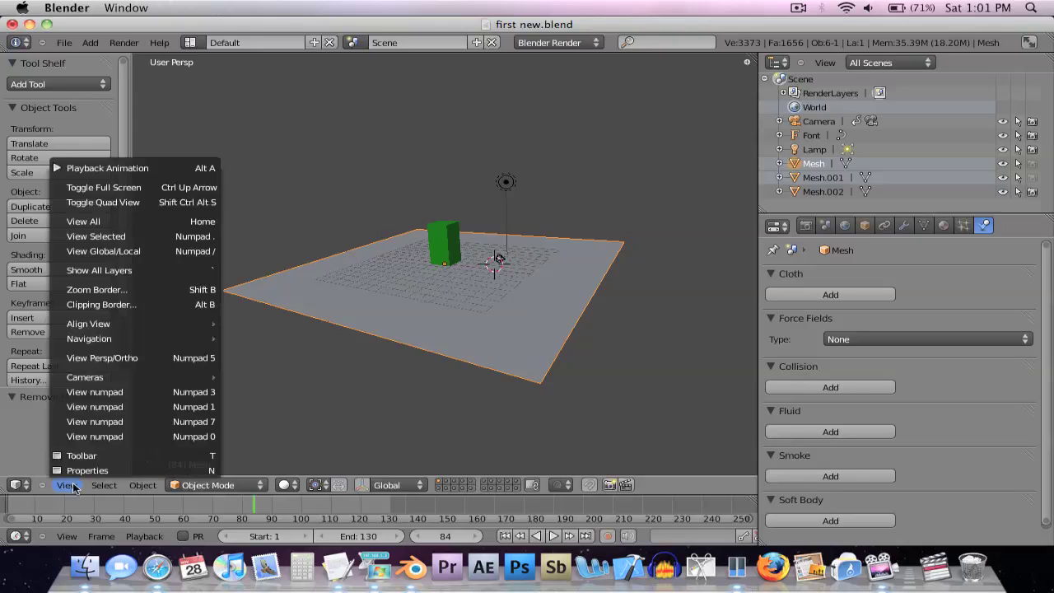
{"action": "left_click", "coordinate": [74, 436]}
- Rewind to frame -2, play the text intro with Alt+A, then scrub to frame 133
{"action": "left_click_drag", "start_coordinate": [66, 508], "coordinate": [0, 512]}
{"action": "key", "text": "alt+a"}
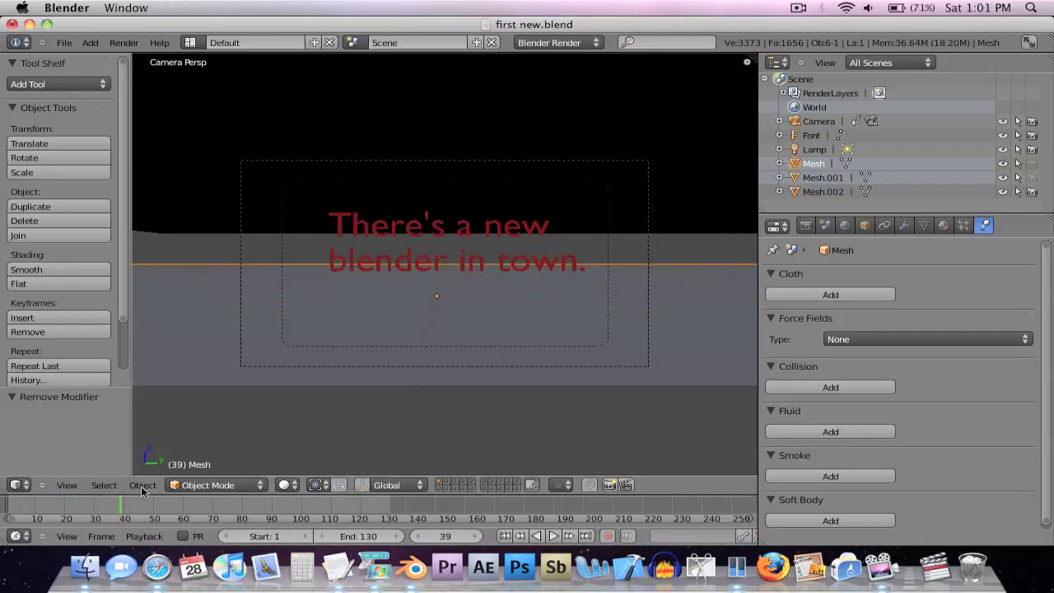
{"action": "left_click_drag", "start_coordinate": [235, 480], "coordinate": [400, 477]}
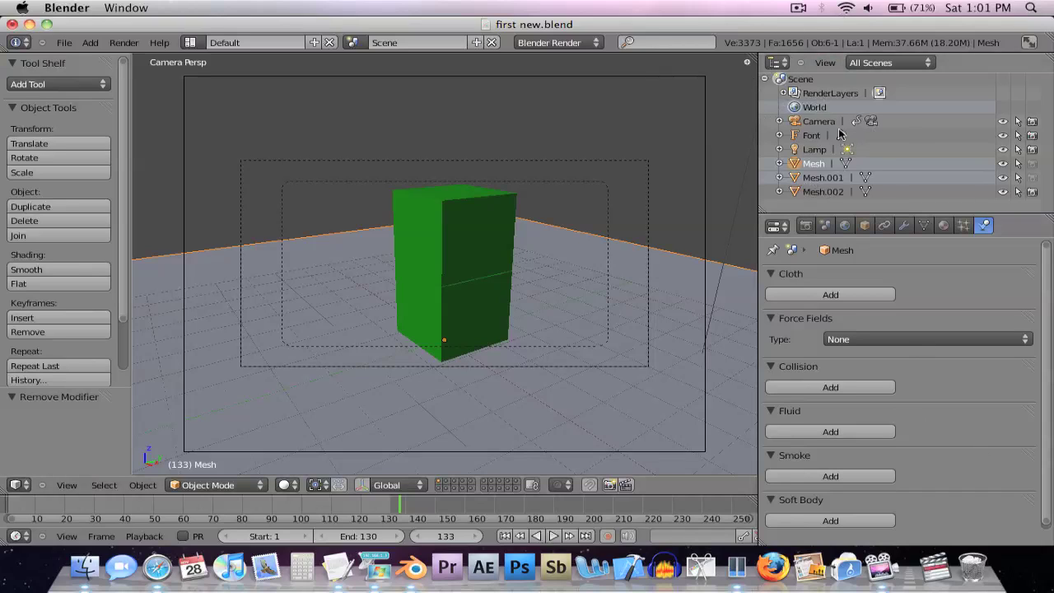
- Select Mesh.002, Camera, Lamp, the ground plane Mesh and Mesh.001 in turn in the Outliner
{"action": "left_click", "coordinate": [828, 191]}
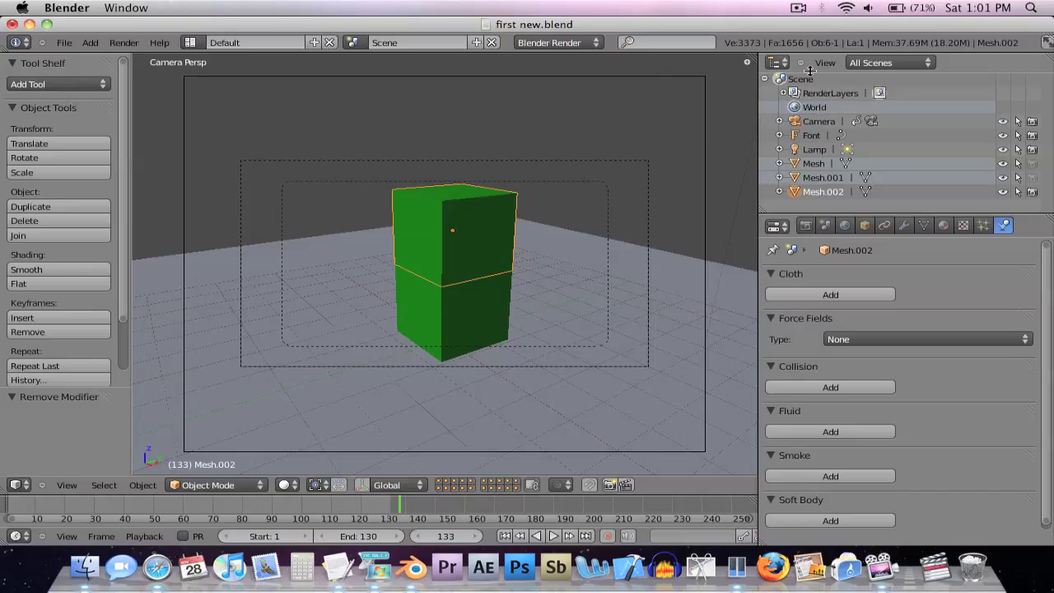
{"action": "left_click", "coordinate": [820, 121]}
{"action": "left_click", "coordinate": [817, 149]}
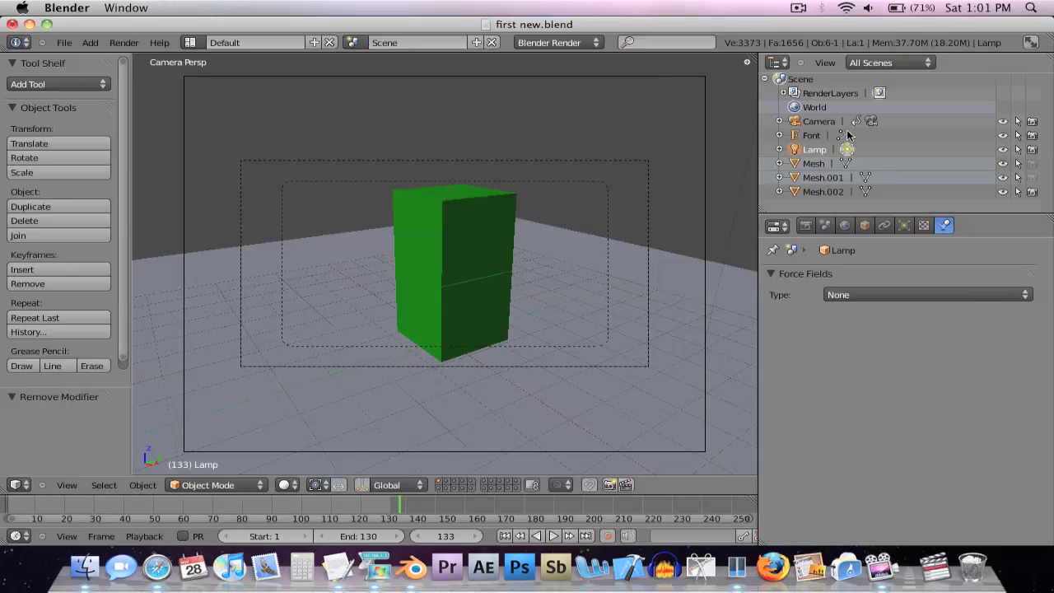
{"action": "left_click", "coordinate": [826, 122]}
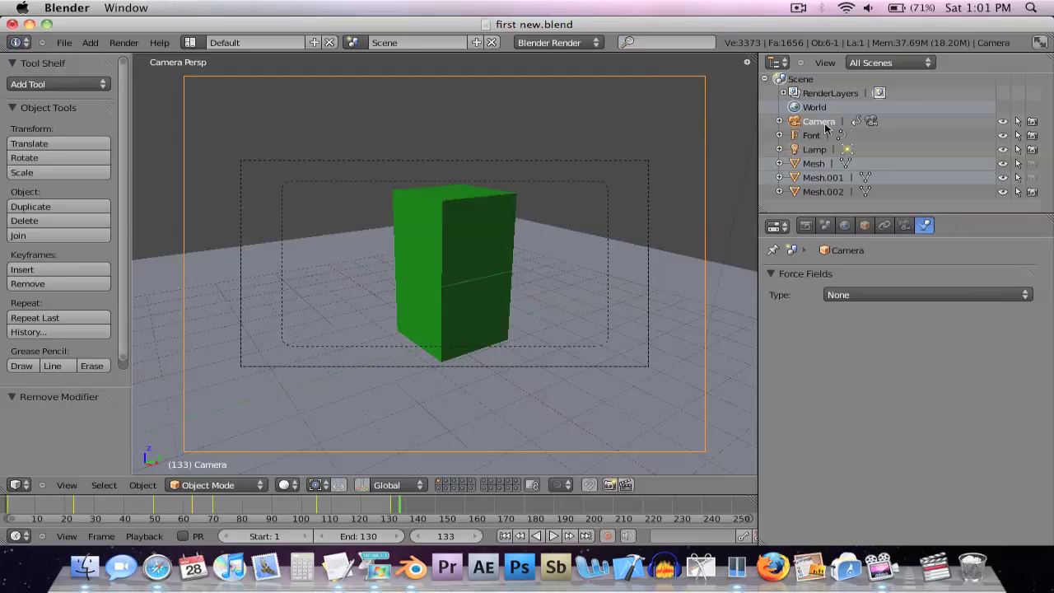
{"action": "left_click", "coordinate": [825, 149]}
{"action": "left_click", "coordinate": [819, 163]}
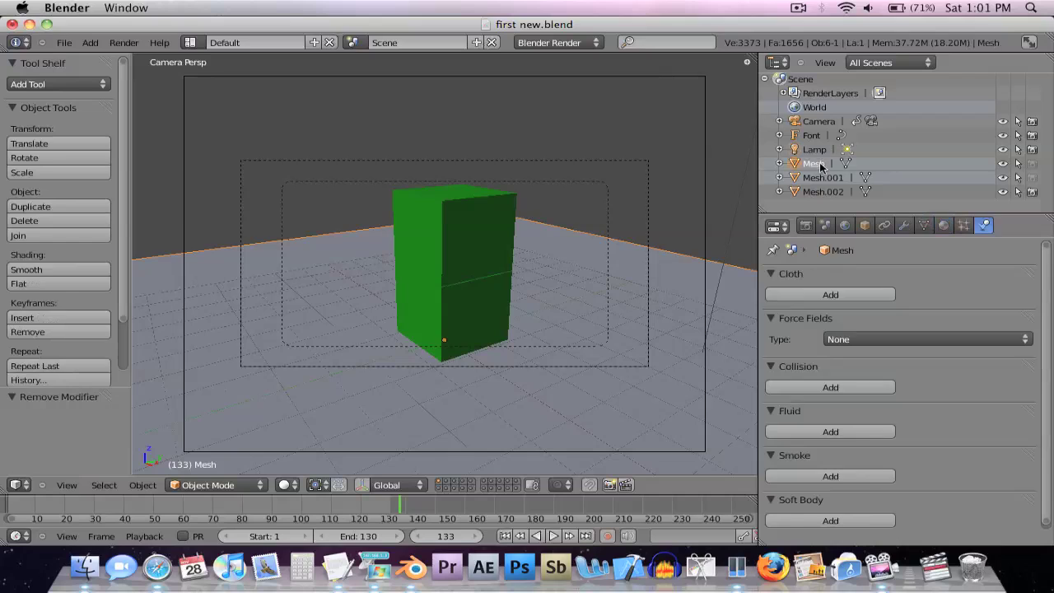
{"action": "left_click", "coordinate": [823, 179]}
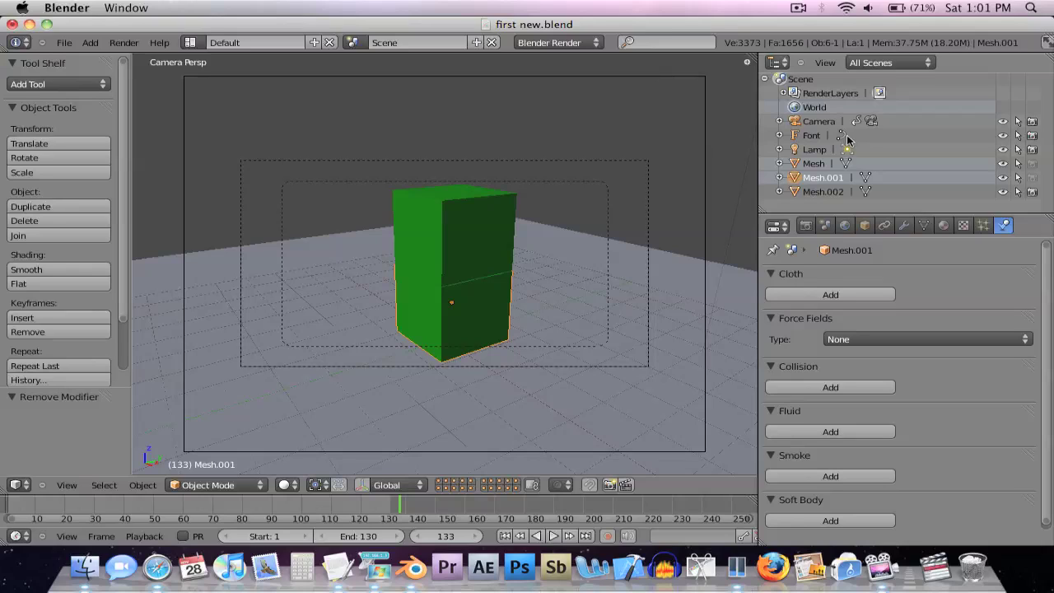
- Cycle the selection through Mesh, Mesh.001 and Mesh.002, ending on the ground plane Mesh
{"action": "left_click", "coordinate": [813, 163]}
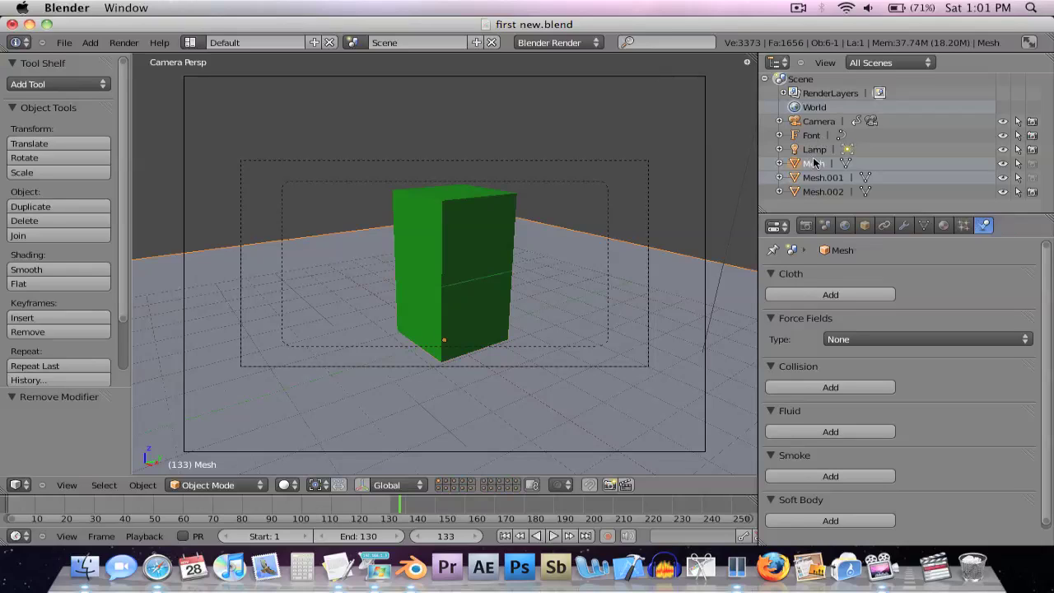
{"action": "left_click", "coordinate": [823, 178]}
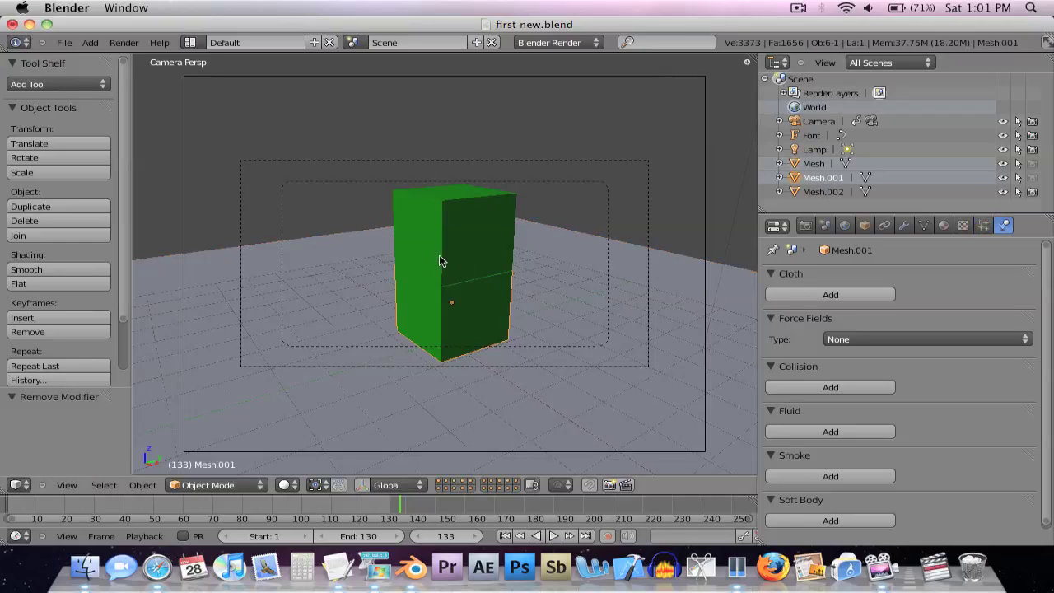
{"action": "left_click", "coordinate": [814, 196]}
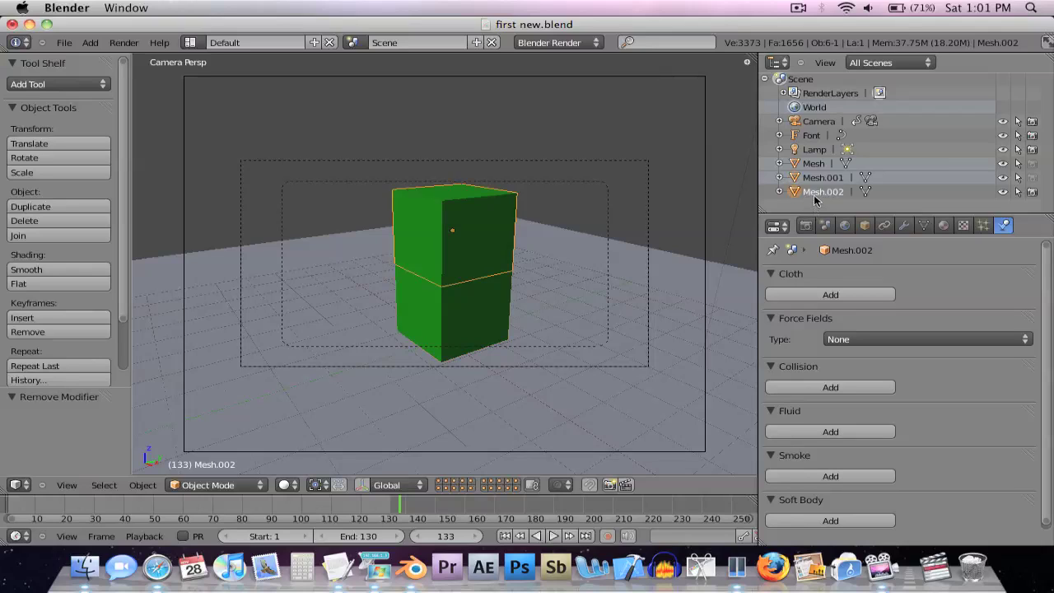
{"action": "left_click", "coordinate": [810, 180]}
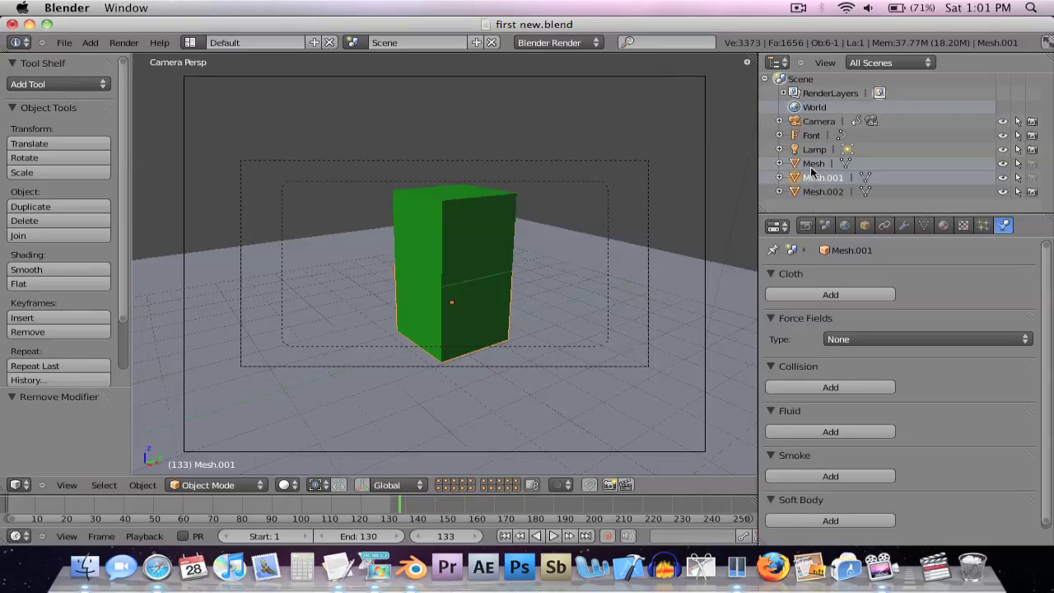
{"action": "left_click", "coordinate": [811, 168]}
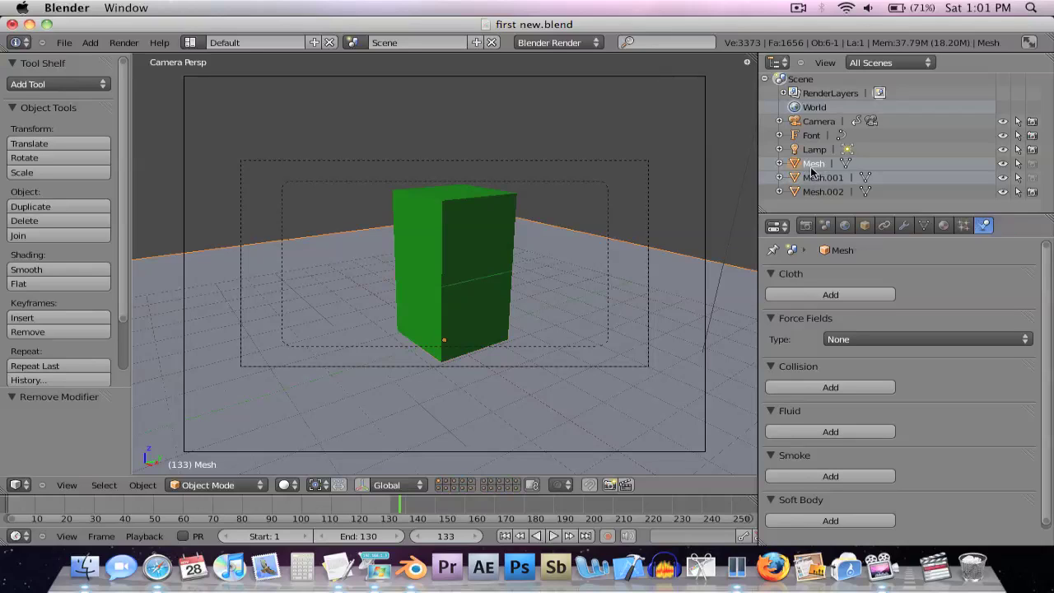
{"action": "left_click", "coordinate": [823, 177]}
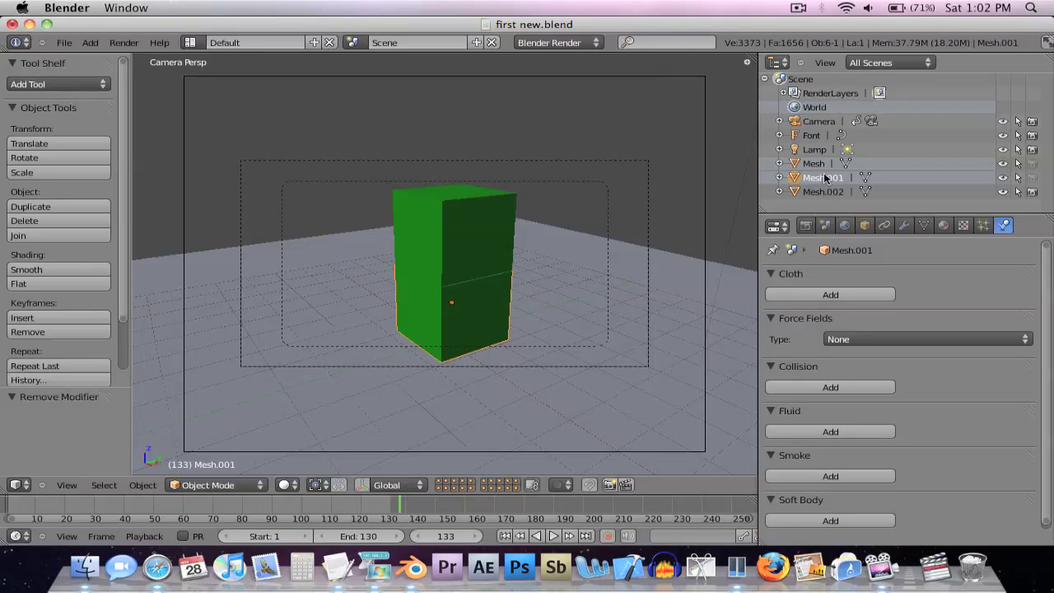
{"action": "left_click", "coordinate": [829, 195]}
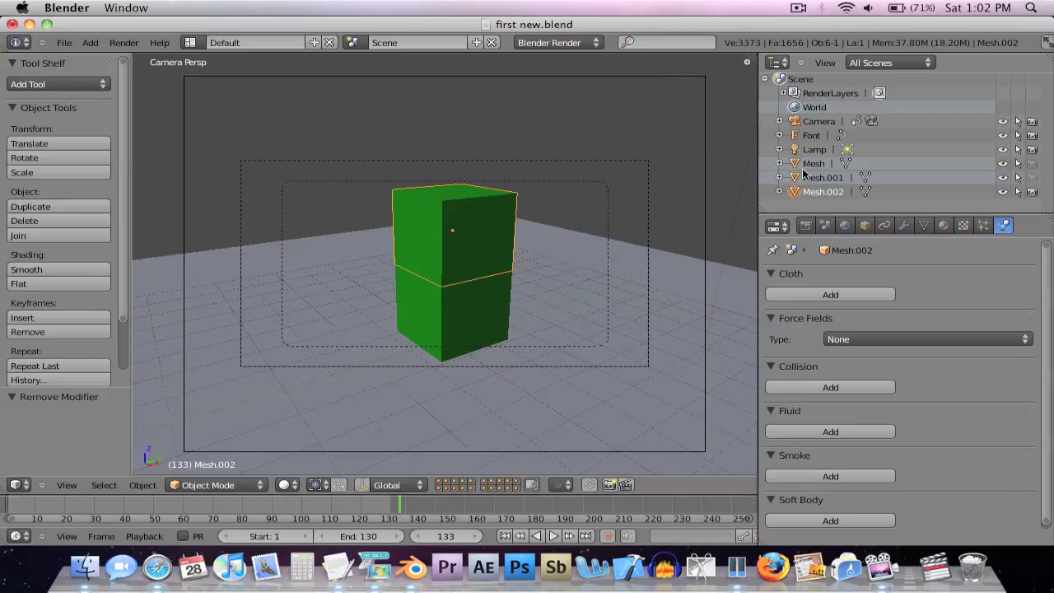
{"action": "left_click", "coordinate": [814, 164]}
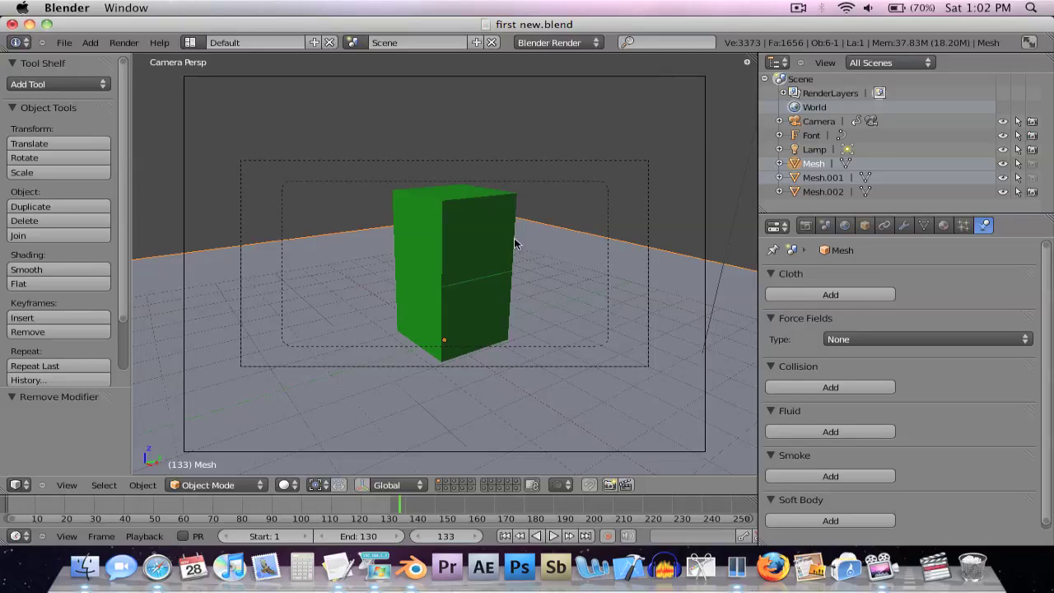
- Toggle wireframe on and off, select the upper cube, move it, then undo the move
{"action": "key", "text": "z"}
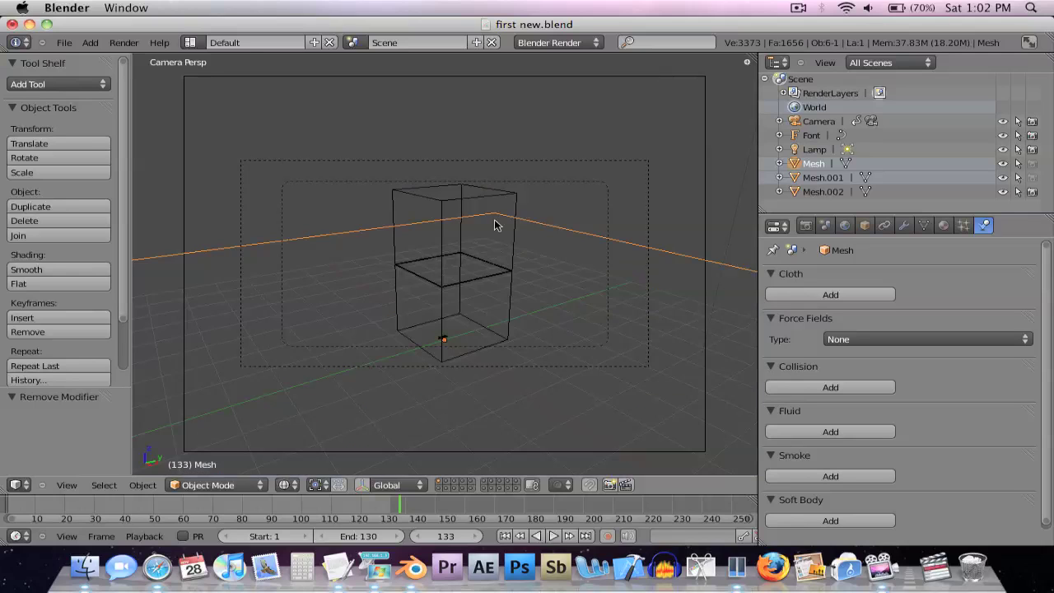
{"action": "key", "text": "z"}
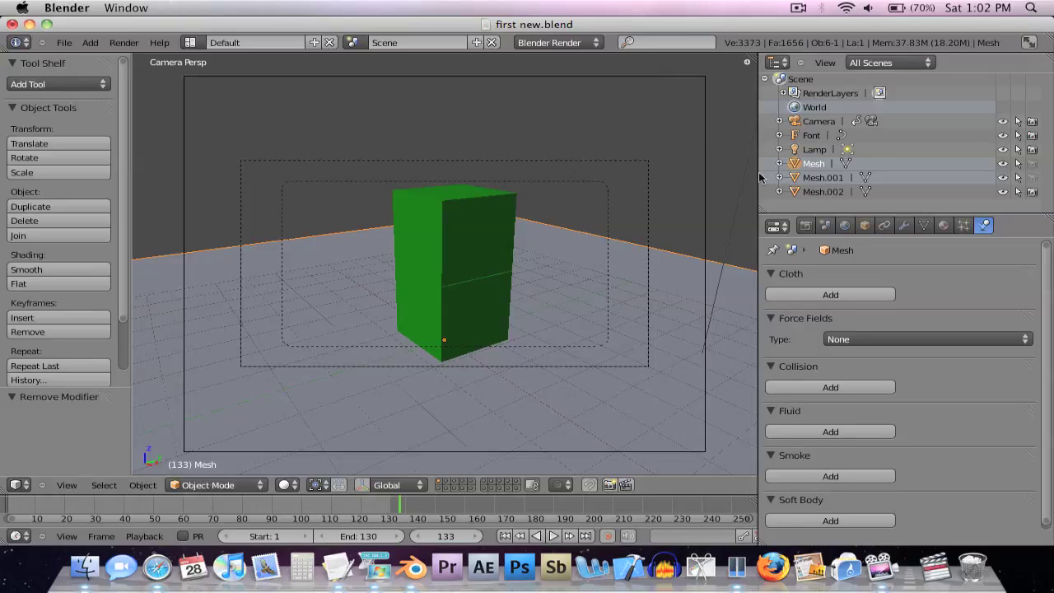
{"action": "right_click", "coordinate": [505, 270]}
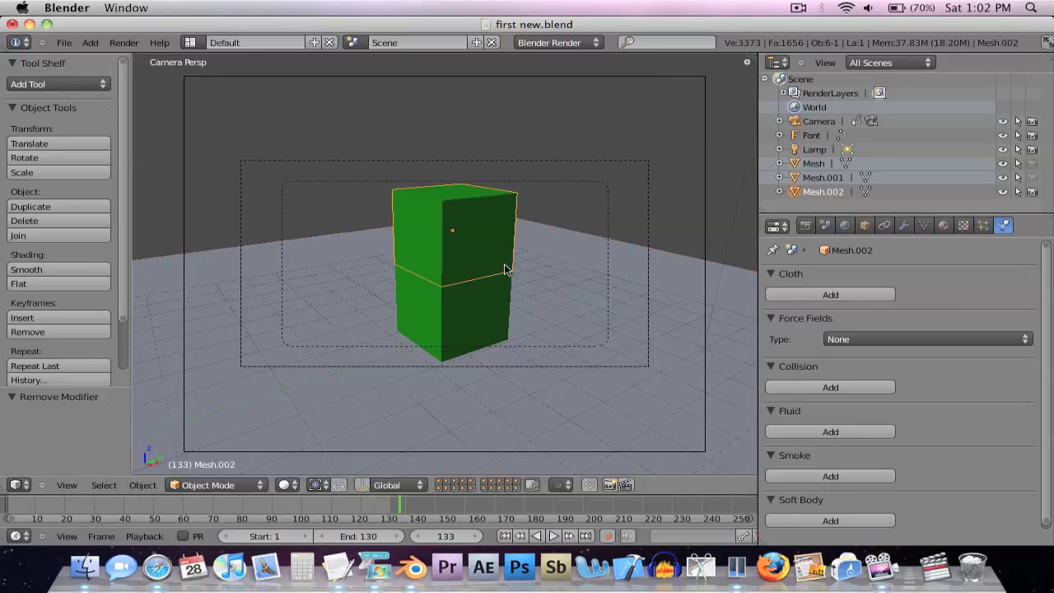
{"action": "key", "text": "g"}
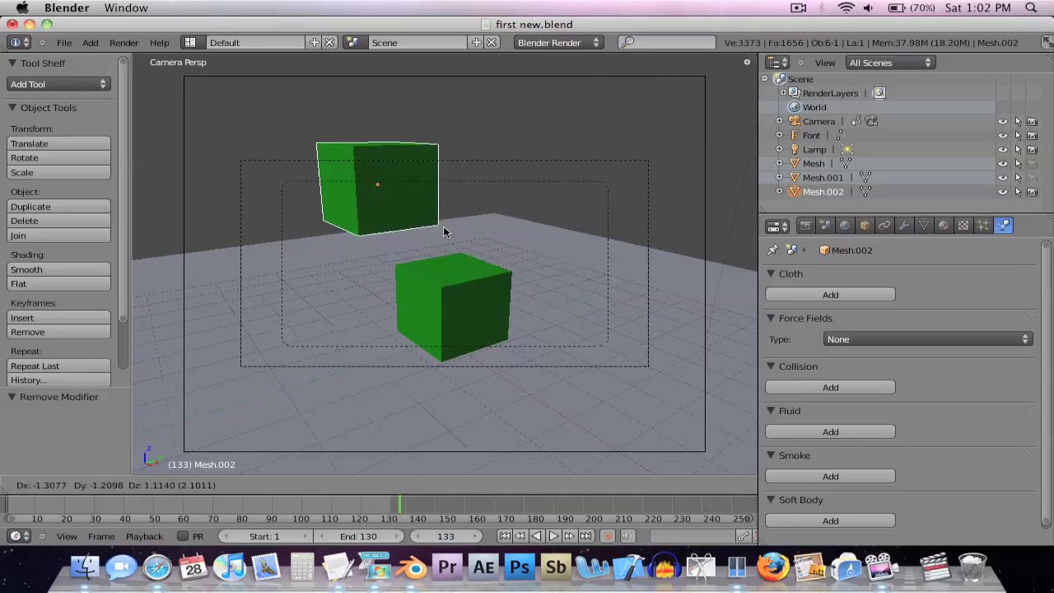
{"action": "left_click", "coordinate": [593, 190]}
{"action": "key", "text": "ctrl+z"}
- Scale the upper cube, trying Z and X axis constraints, then undo the scaling
{"action": "key", "text": "s"}
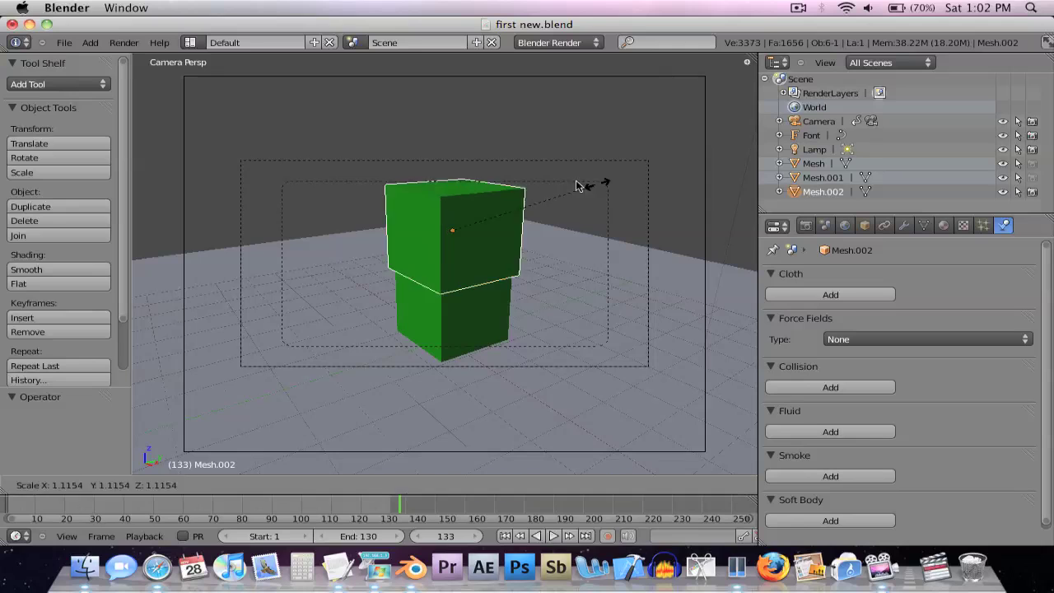
{"action": "key", "text": "z"}
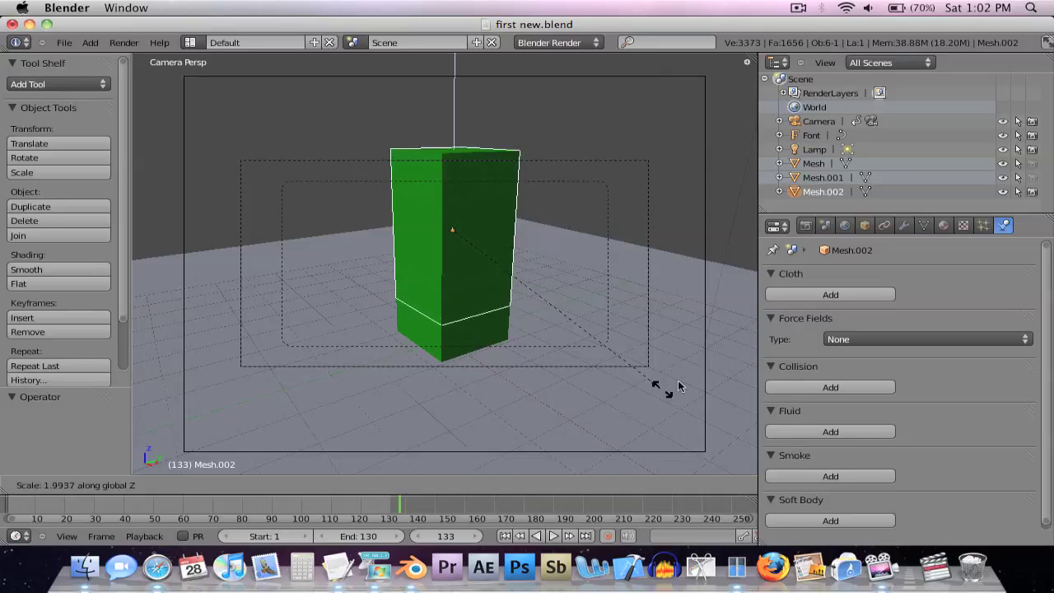
{"action": "key", "text": "x"}
{"action": "key", "text": "x"}
{"action": "key", "text": "x"}
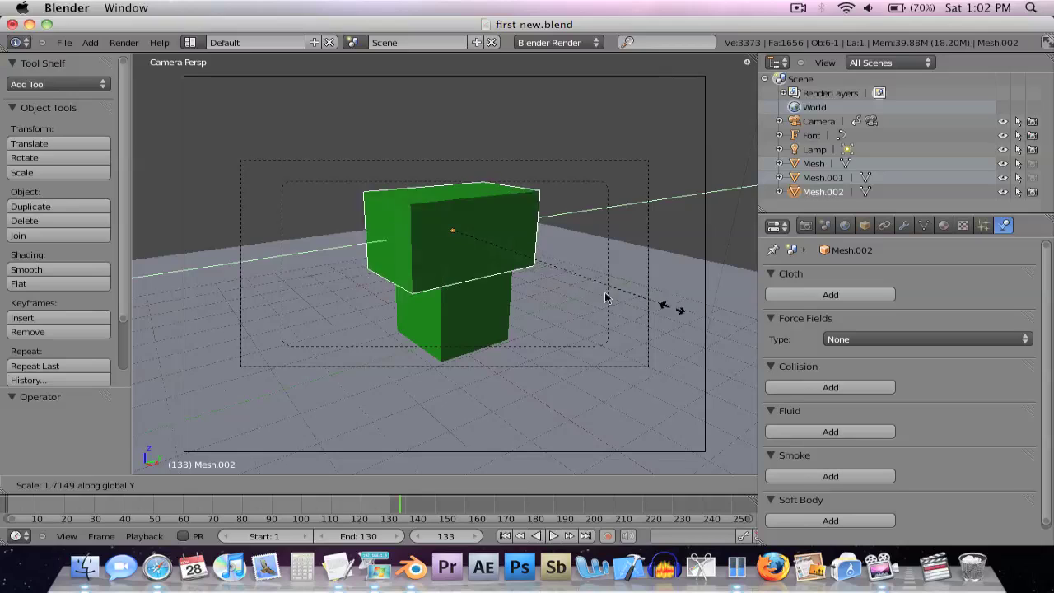
{"action": "left_click", "coordinate": [566, 290]}
{"action": "key", "text": "ctrl+z"}
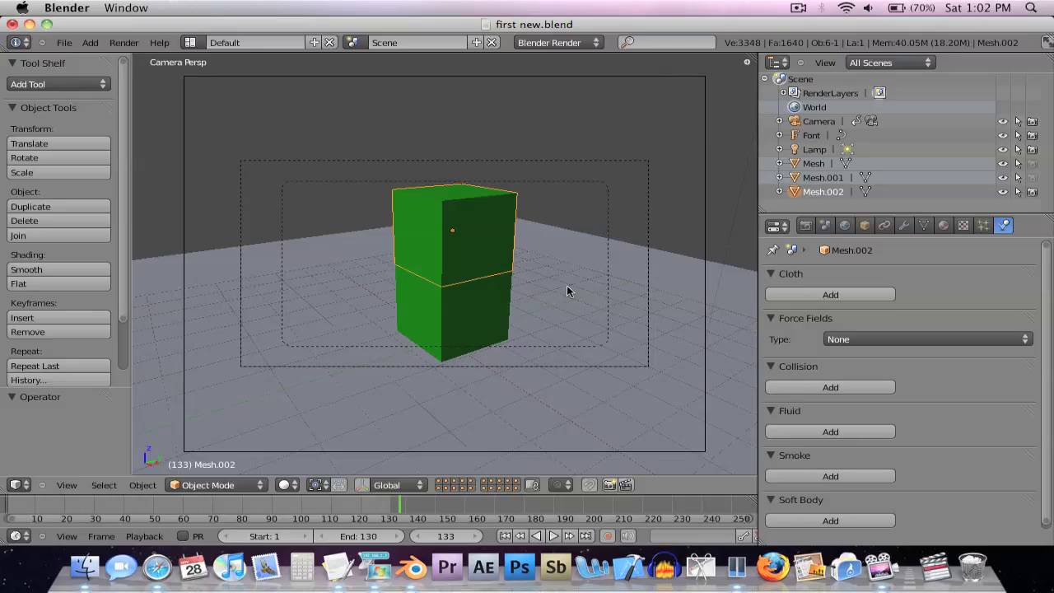
- Run Toggle Fullscreen from the Space operator search, then leave fullscreen again
{"action": "key", "text": "space"}
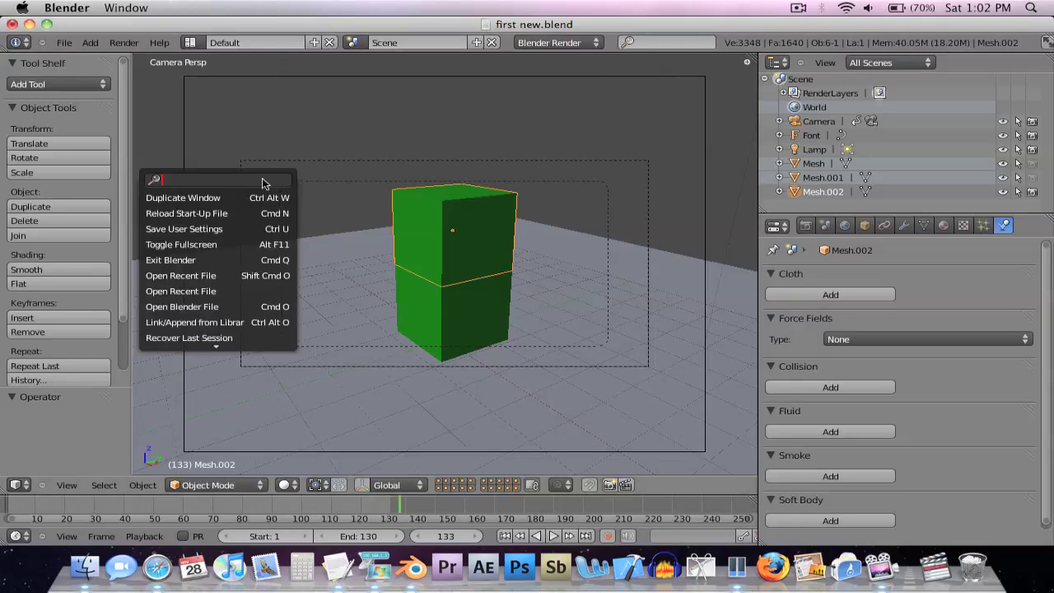
{"action": "left_click", "coordinate": [255, 244]}
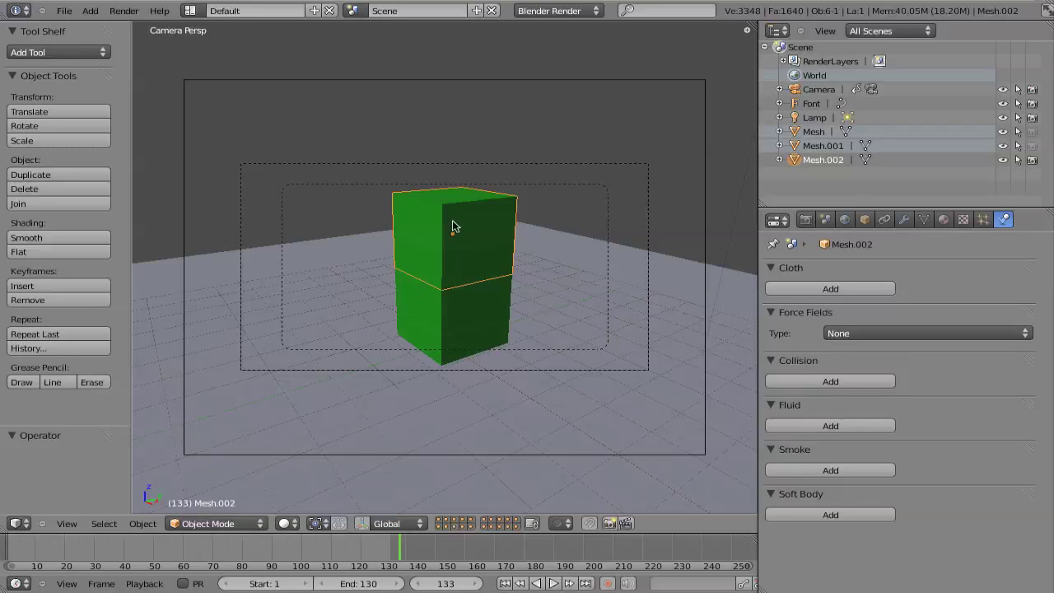
{"action": "left_click", "coordinate": [1048, 11]}
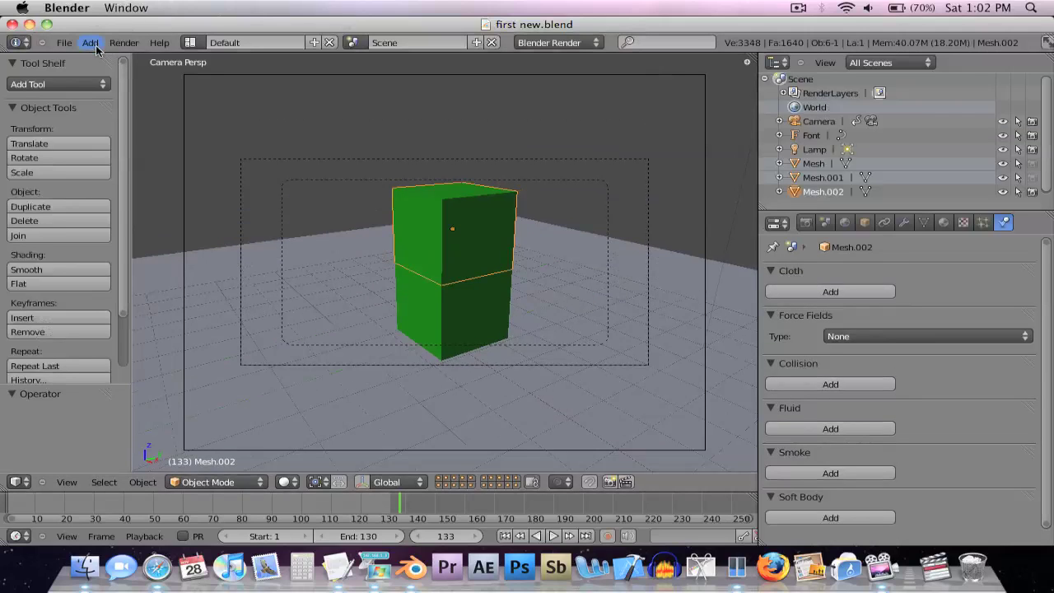
- Add a Monkey mesh via Add > Mesh, start moving it with G, then cancel the move
{"action": "left_click", "coordinate": [91, 43]}
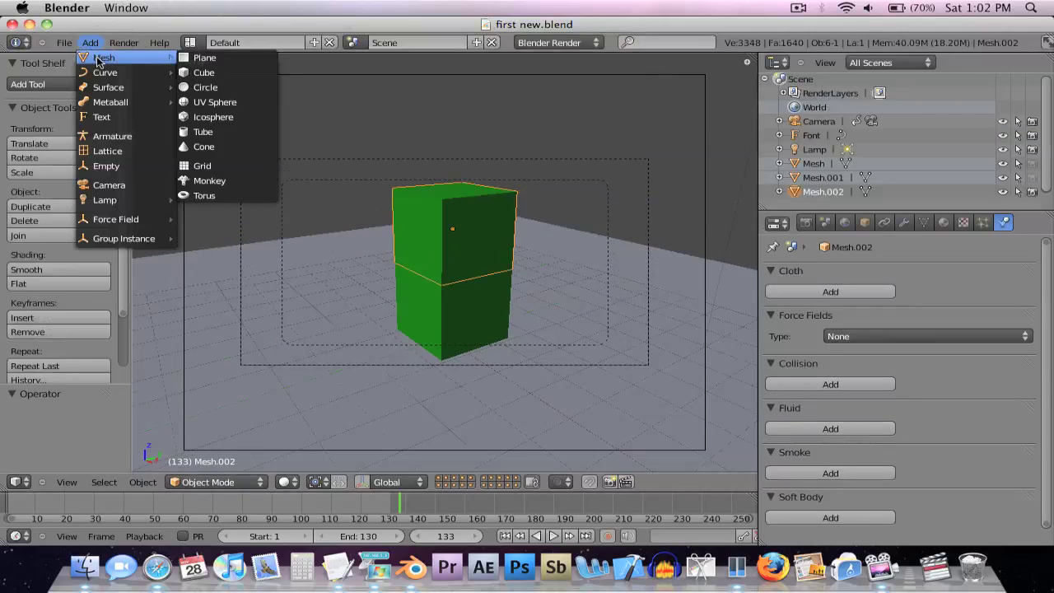
{"action": "left_click", "coordinate": [93, 44]}
{"action": "left_click", "coordinate": [99, 48]}
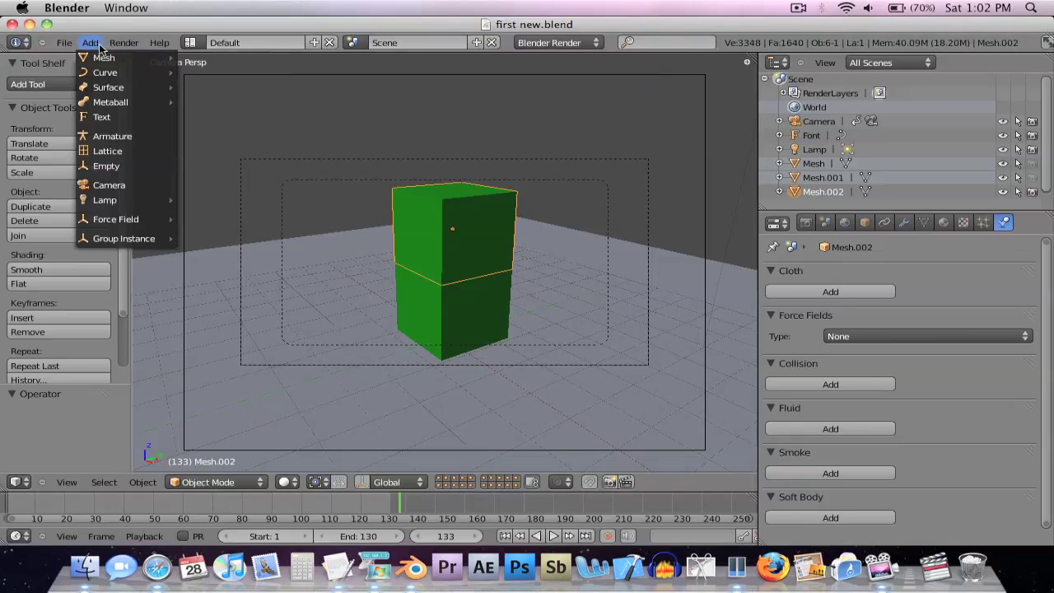
{"action": "left_click", "coordinate": [92, 44]}
{"action": "left_click", "coordinate": [92, 43]}
{"action": "mouse_move", "coordinate": [103, 58]}
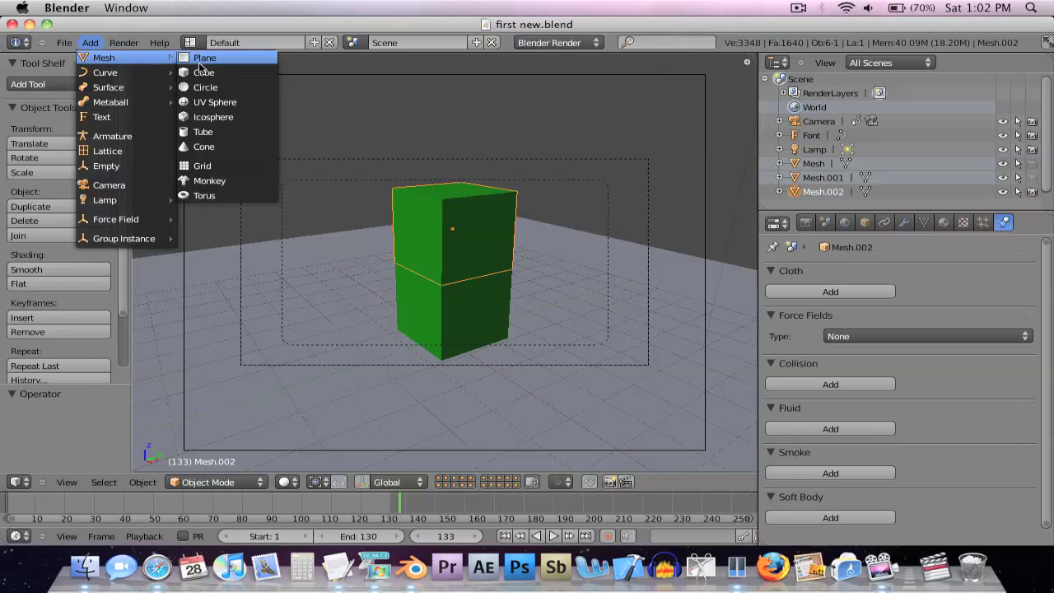
{"action": "left_click", "coordinate": [225, 179]}
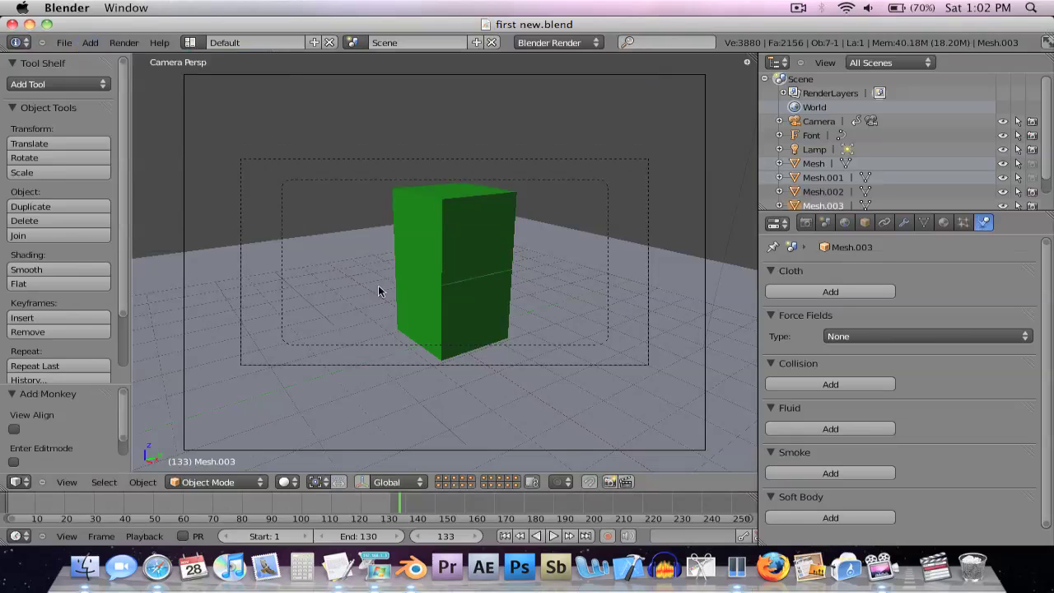
{"action": "key", "text": "g"}
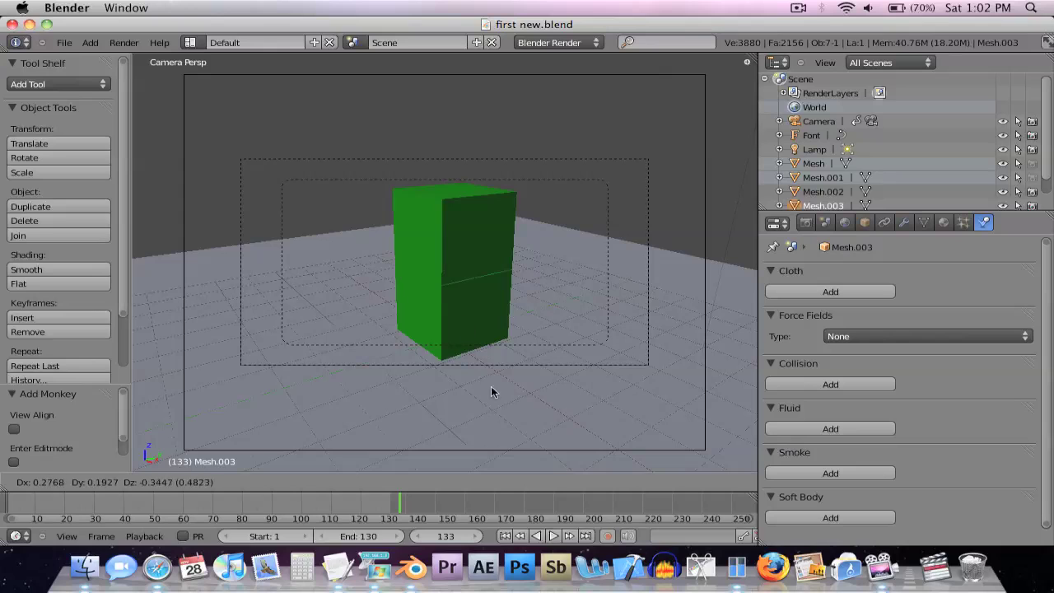
{"action": "key", "text": "Escape"}
{"action": "key", "text": "ctrl+z"}
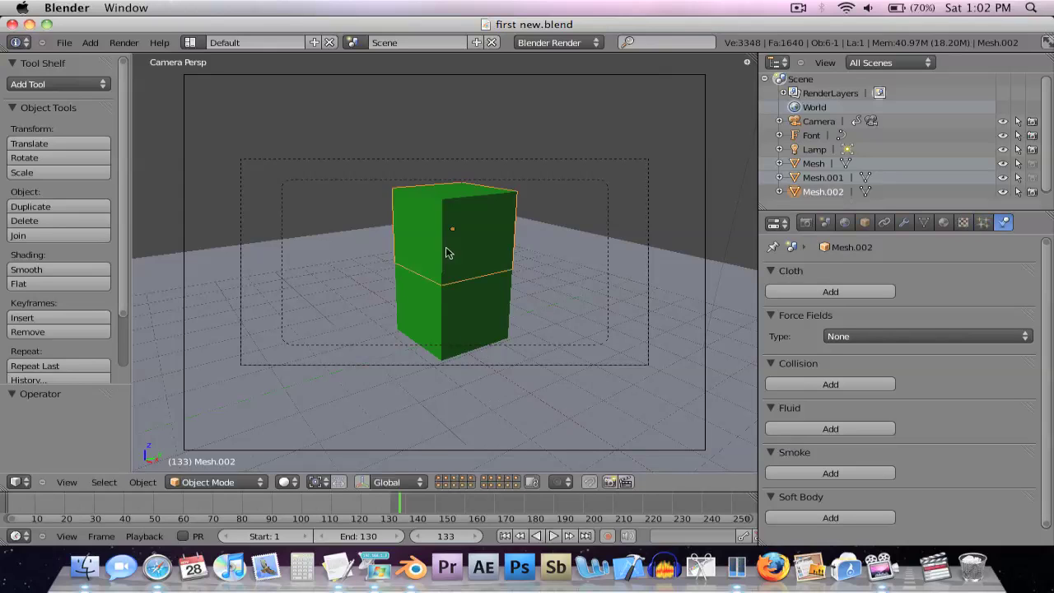
{"action": "scroll", "coordinate": [445, 248], "scroll_direction": "down", "scroll_amount": 5}
{"action": "scroll", "coordinate": [445, 252], "scroll_direction": "up", "scroll_amount": 6}
{"action": "scroll", "coordinate": [445, 251], "scroll_direction": "down", "scroll_amount": 4}
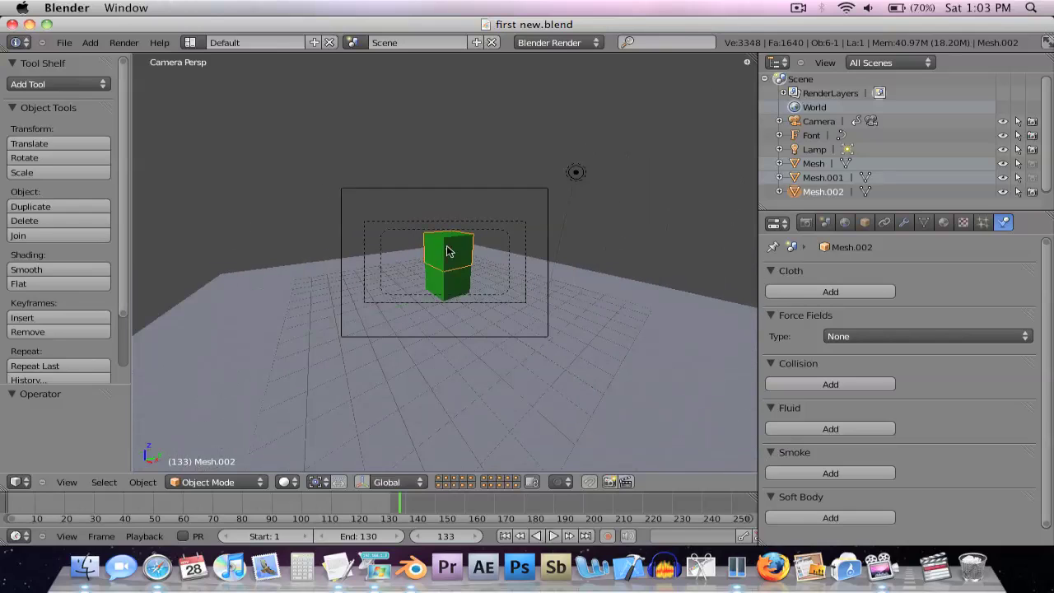
{"action": "scroll", "coordinate": [447, 251], "scroll_direction": "up", "scroll_amount": 5}
{"action": "scroll", "coordinate": [447, 249], "scroll_direction": "down", "scroll_amount": 1}
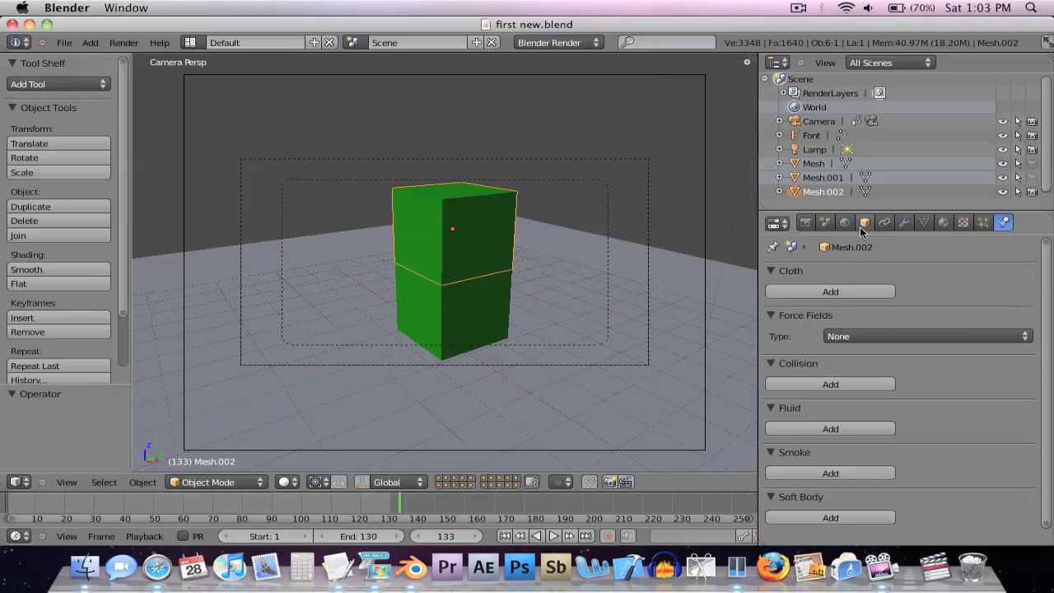
- Browse the Render and World properties tabs
{"action": "left_click", "coordinate": [805, 225]}
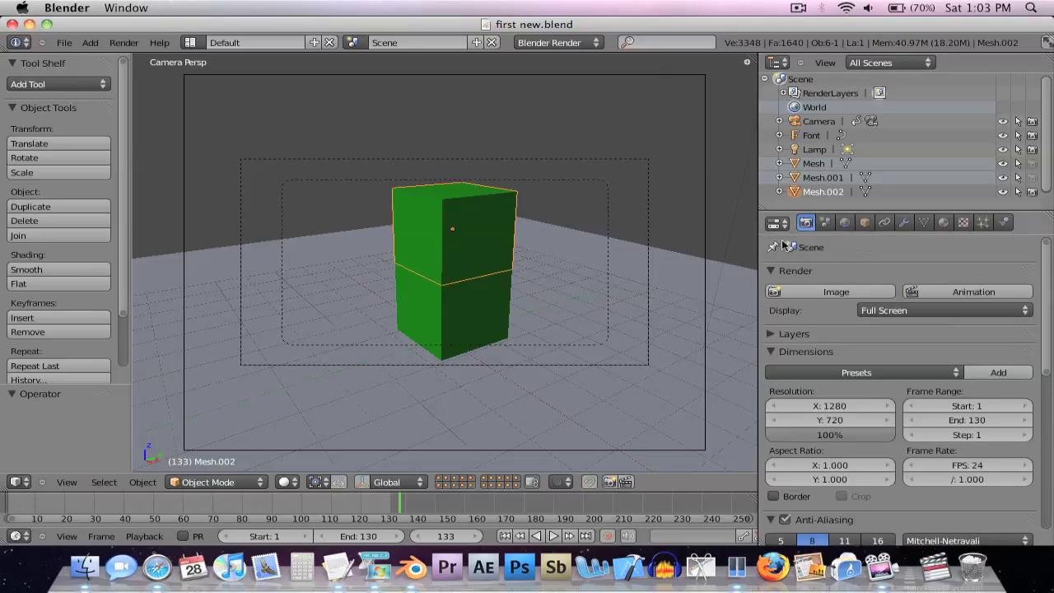
{"action": "scroll", "coordinate": [789, 298], "scroll_direction": "down", "scroll_amount": 10}
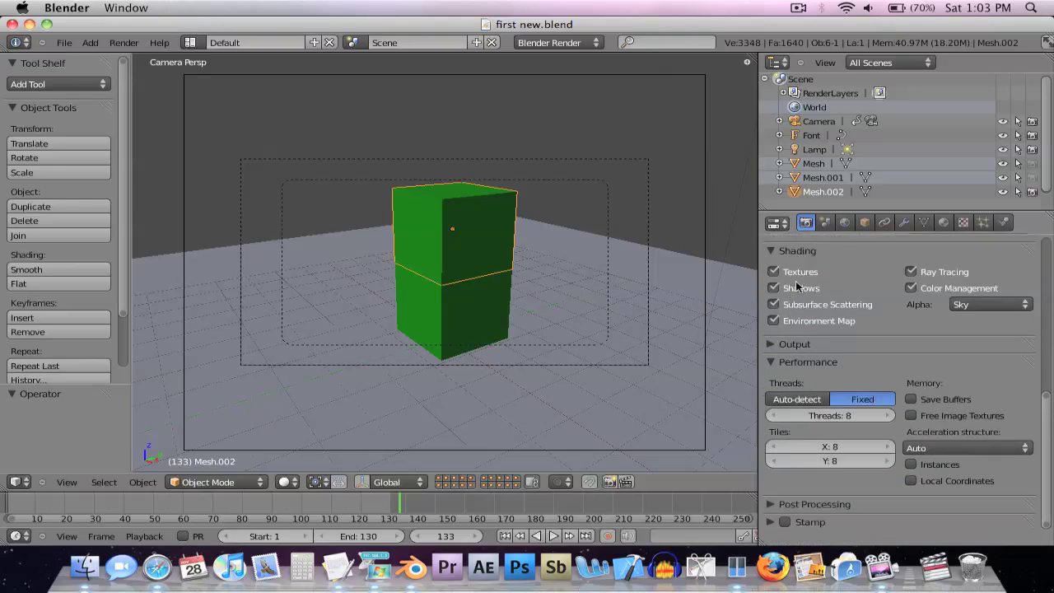
{"action": "scroll", "coordinate": [796, 286], "scroll_direction": "up", "scroll_amount": 7}
{"action": "left_click", "coordinate": [825, 222]}
- Step through Mesh.002's Object, Constraints, Texture and Particles tabs to its Physics options
{"action": "left_click", "coordinate": [845, 223]}
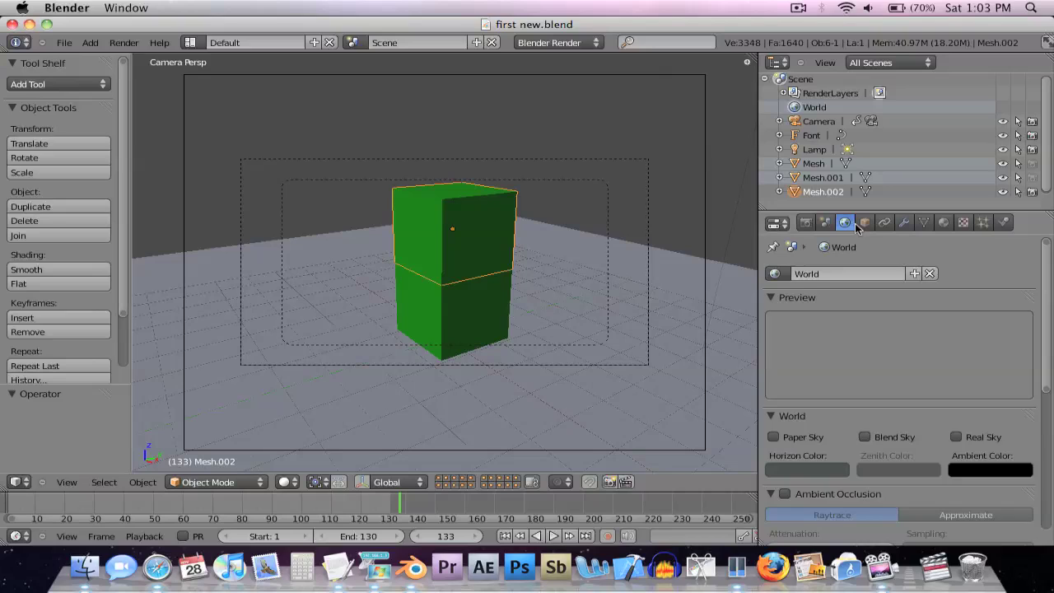
{"action": "left_click", "coordinate": [865, 223]}
{"action": "left_click", "coordinate": [885, 222]}
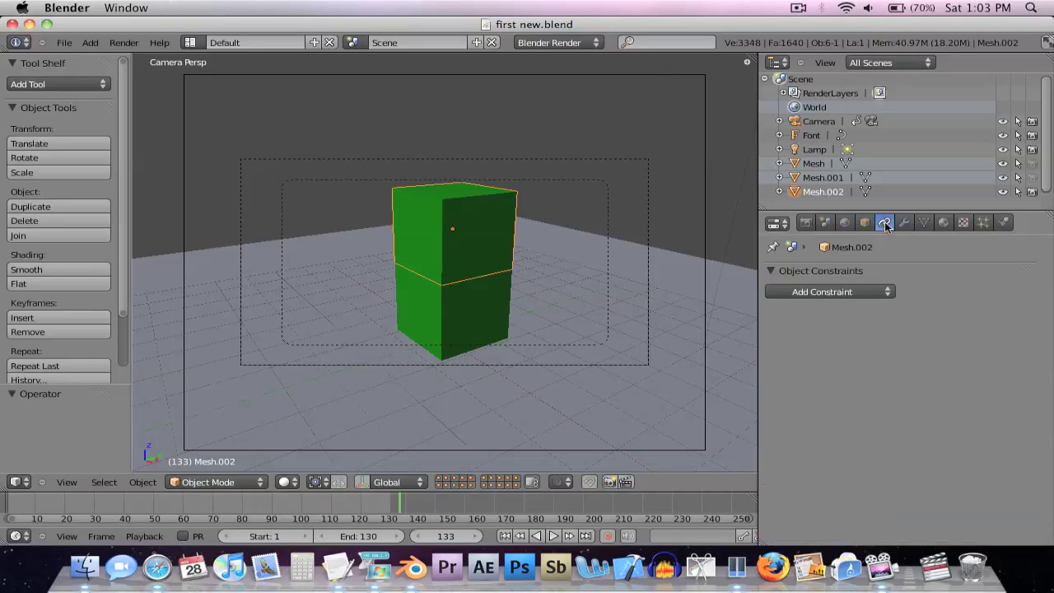
{"action": "left_click", "coordinate": [964, 224]}
{"action": "left_click", "coordinate": [983, 223]}
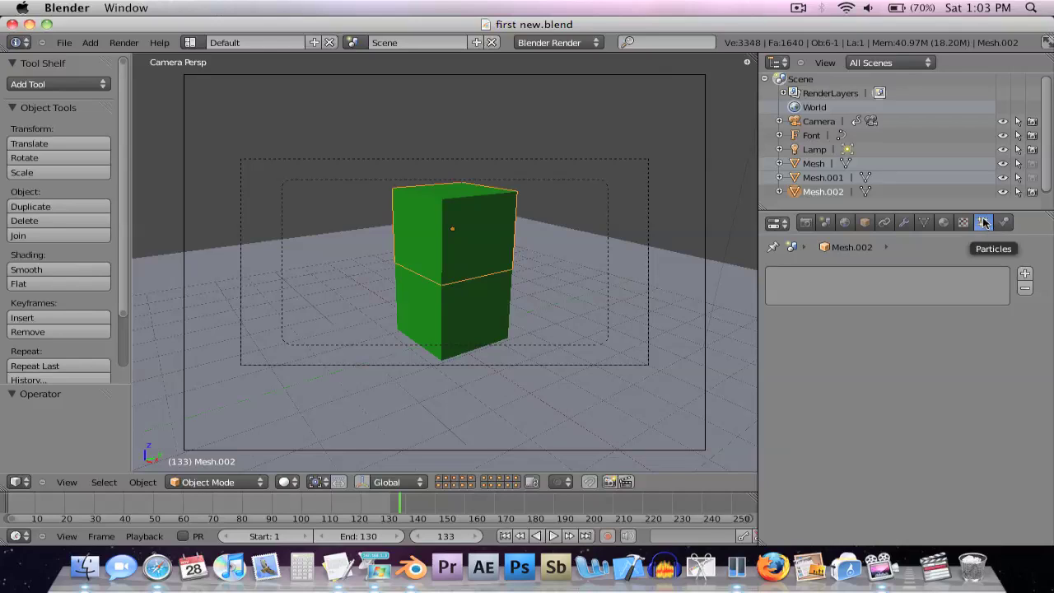
{"action": "left_click", "coordinate": [1004, 223]}
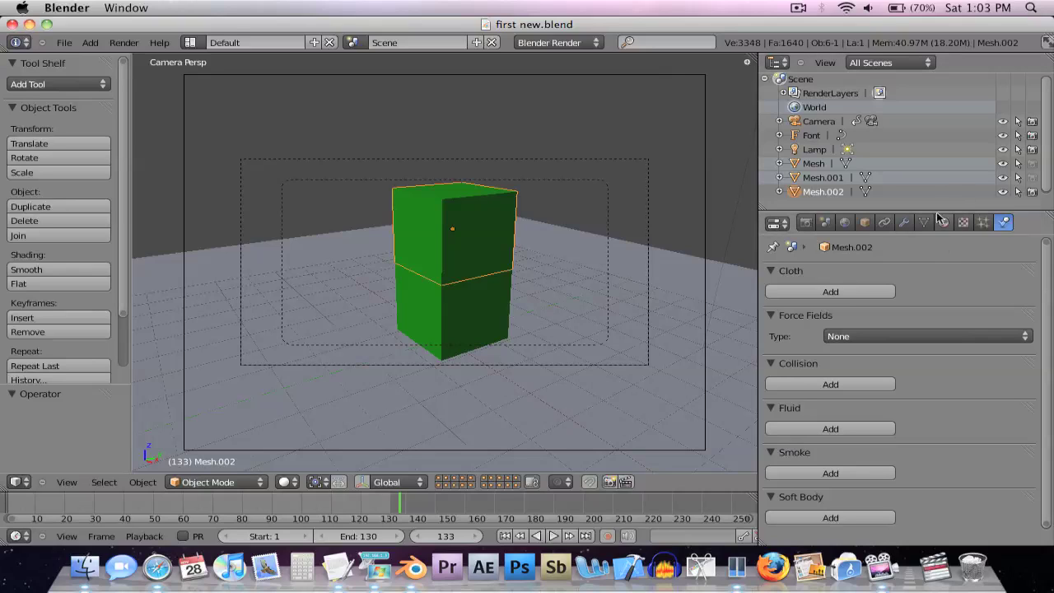
- Collapse the Soft Body physics panel and make the floor plane the active object
{"action": "scroll", "coordinate": [891, 254], "scroll_direction": "down", "scroll_amount": 1}
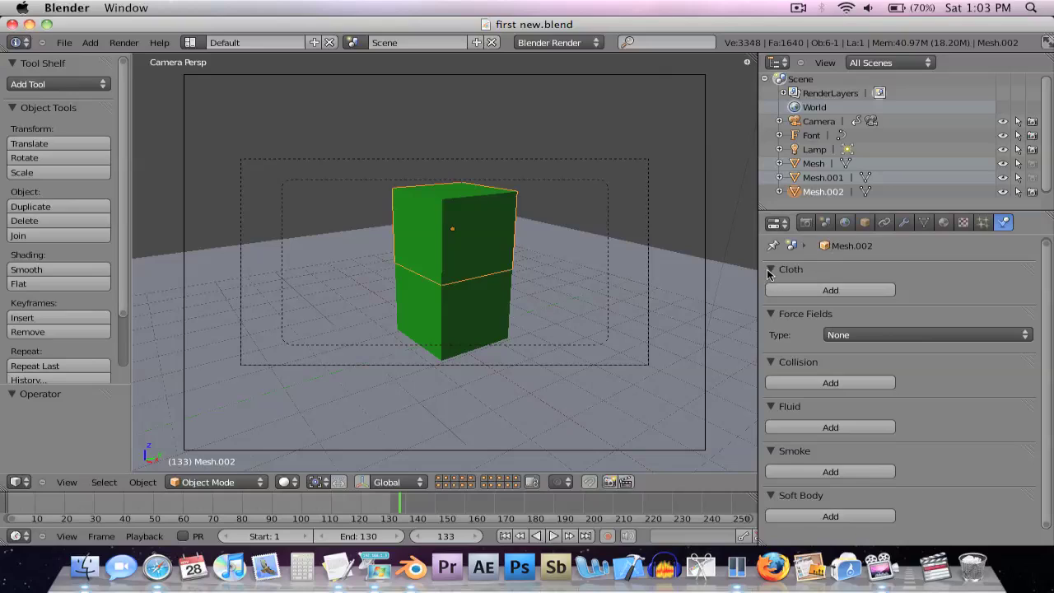
{"action": "scroll", "coordinate": [779, 272], "scroll_direction": "up", "scroll_amount": 1}
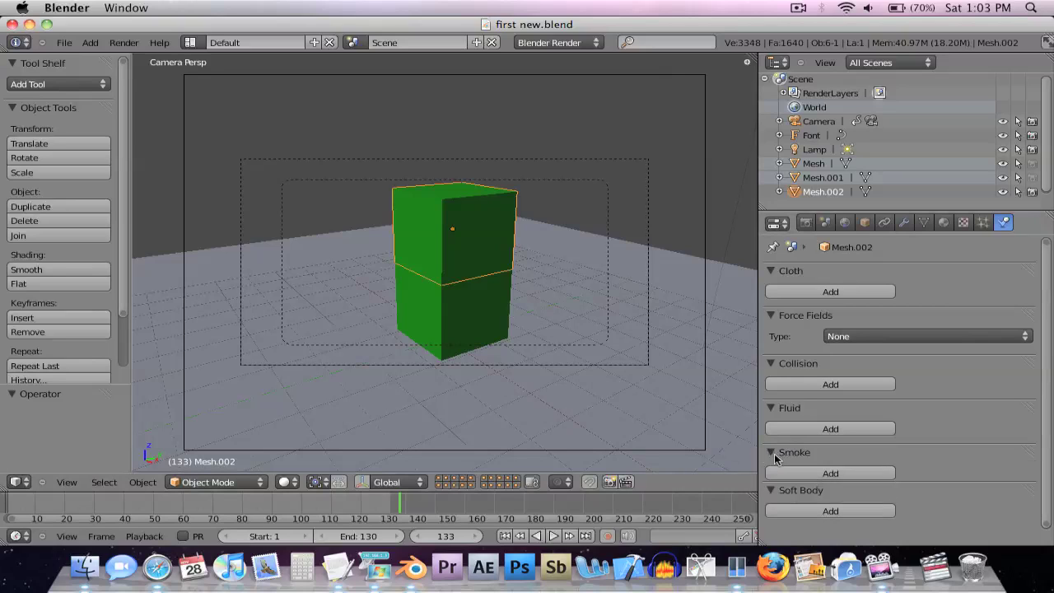
{"action": "scroll", "coordinate": [988, 330], "scroll_direction": "down", "scroll_amount": 1}
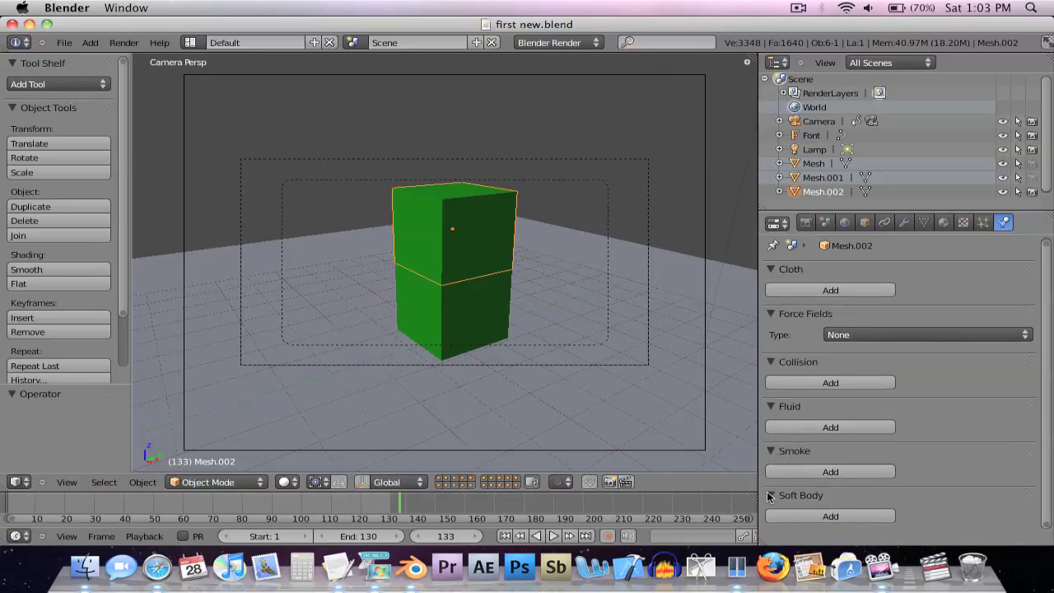
{"action": "left_click", "coordinate": [771, 496]}
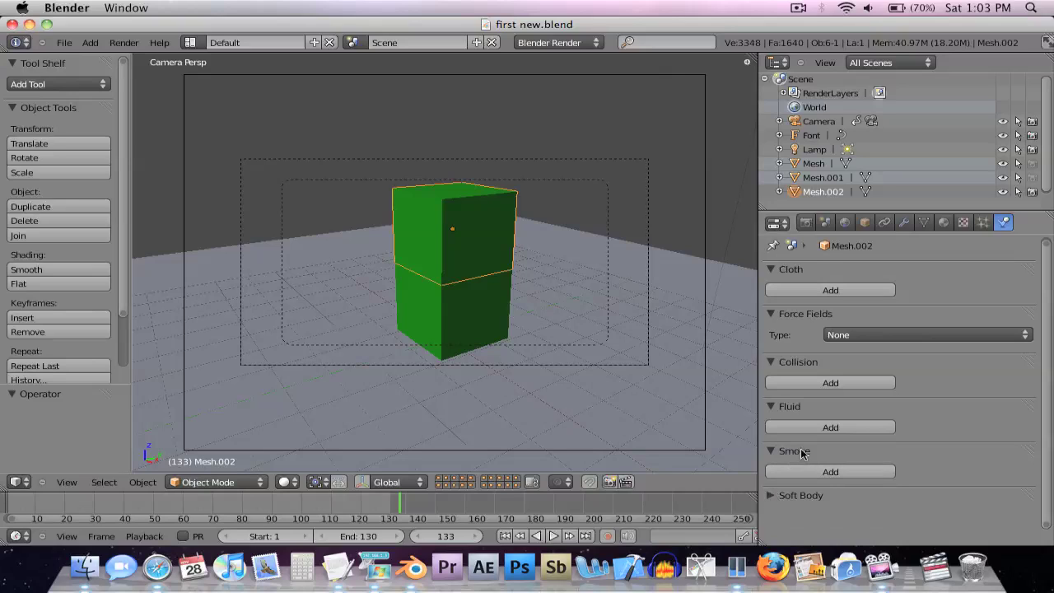
{"action": "right_click", "coordinate": [669, 396]}
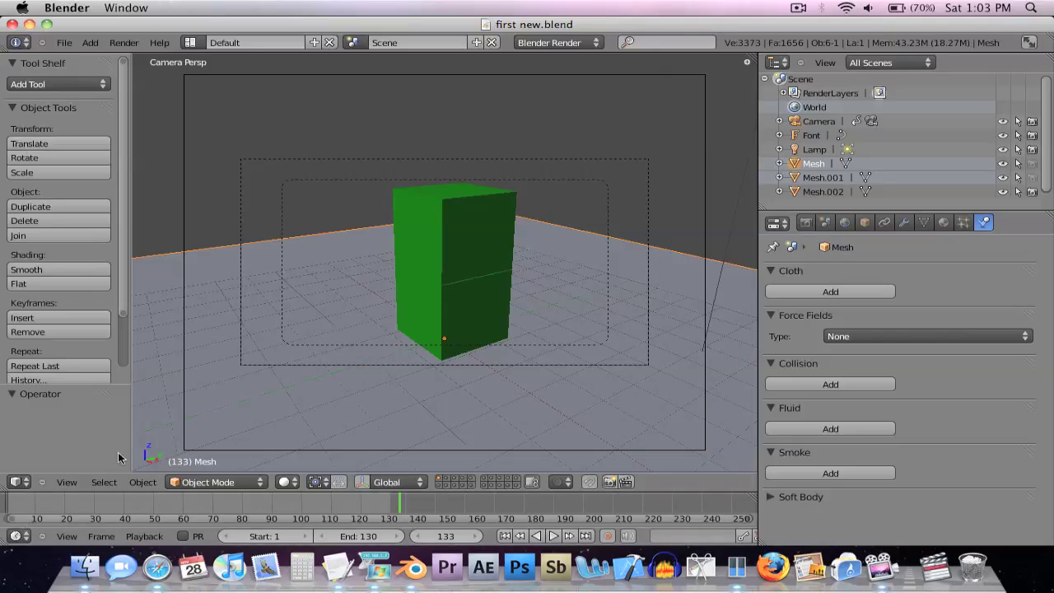
- Select Mesh.002, set its shading to Smooth and then back to Flat
{"action": "right_click", "coordinate": [421, 237]}
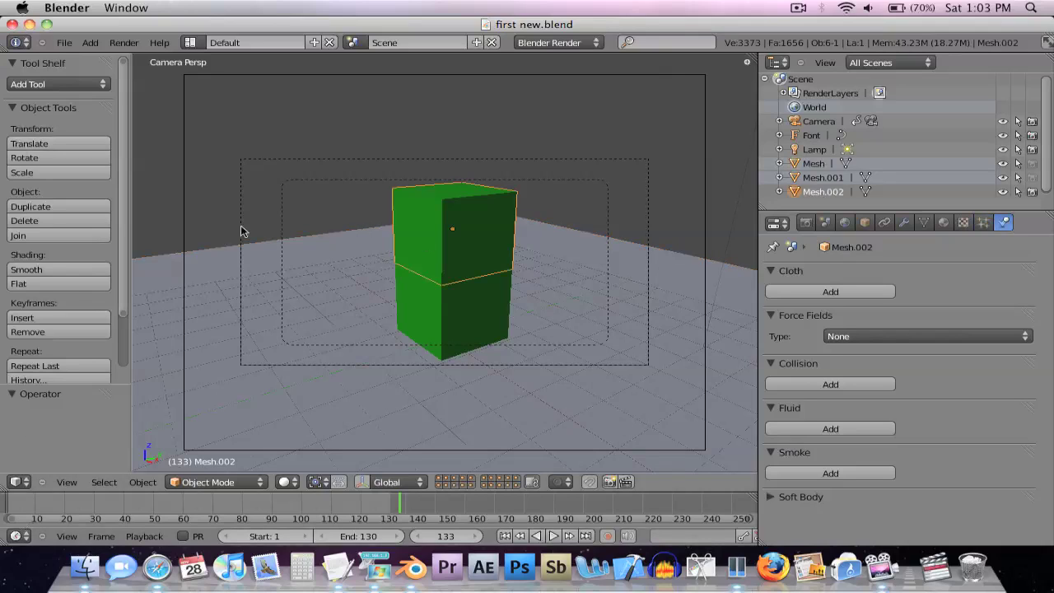
{"action": "left_click", "coordinate": [35, 270]}
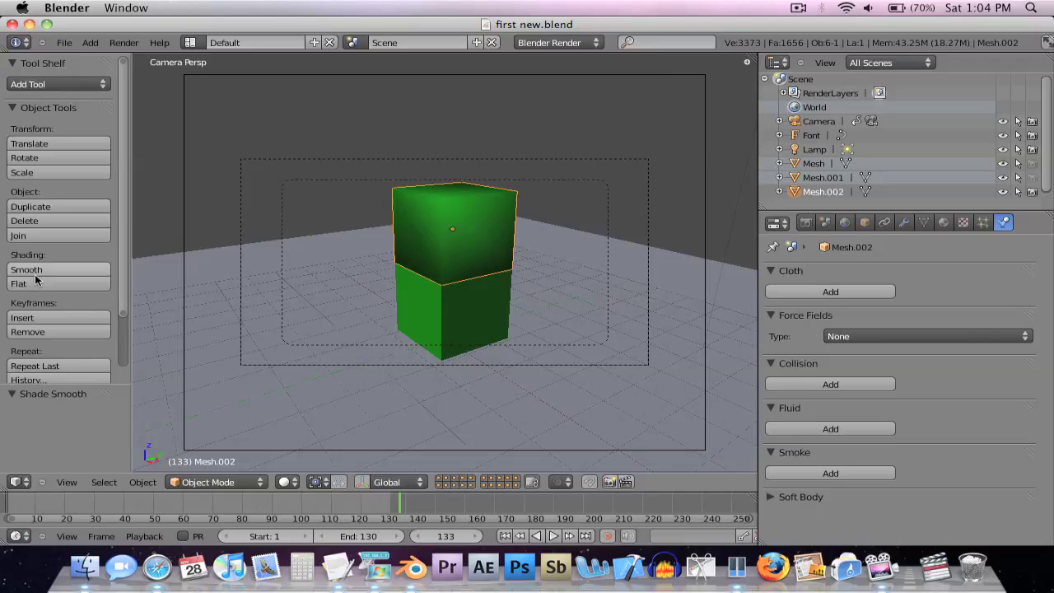
{"action": "left_click", "coordinate": [39, 283]}
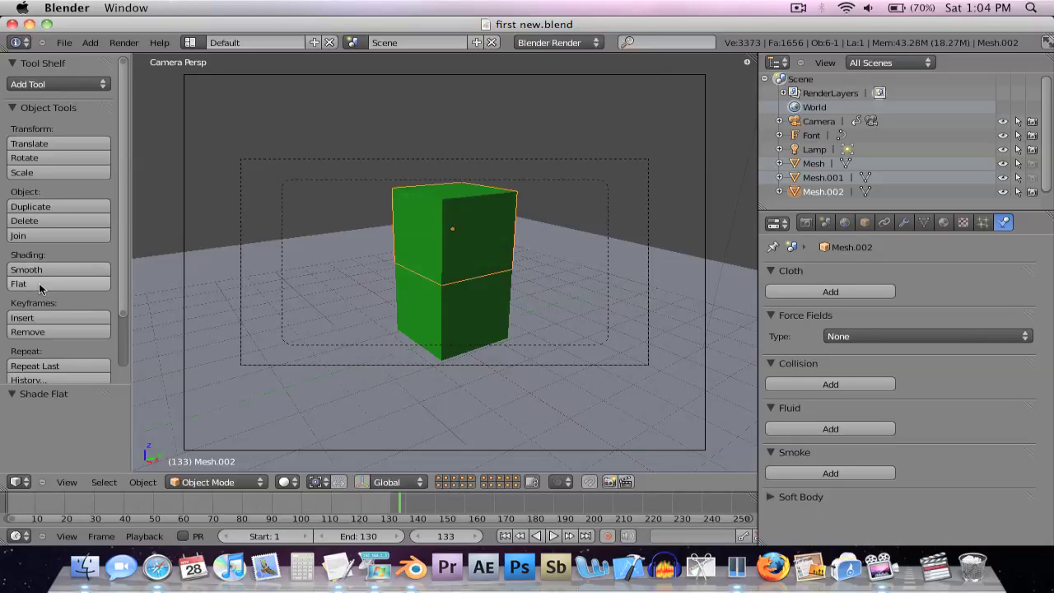
{"action": "scroll", "coordinate": [39, 282], "scroll_direction": "down", "scroll_amount": 4}
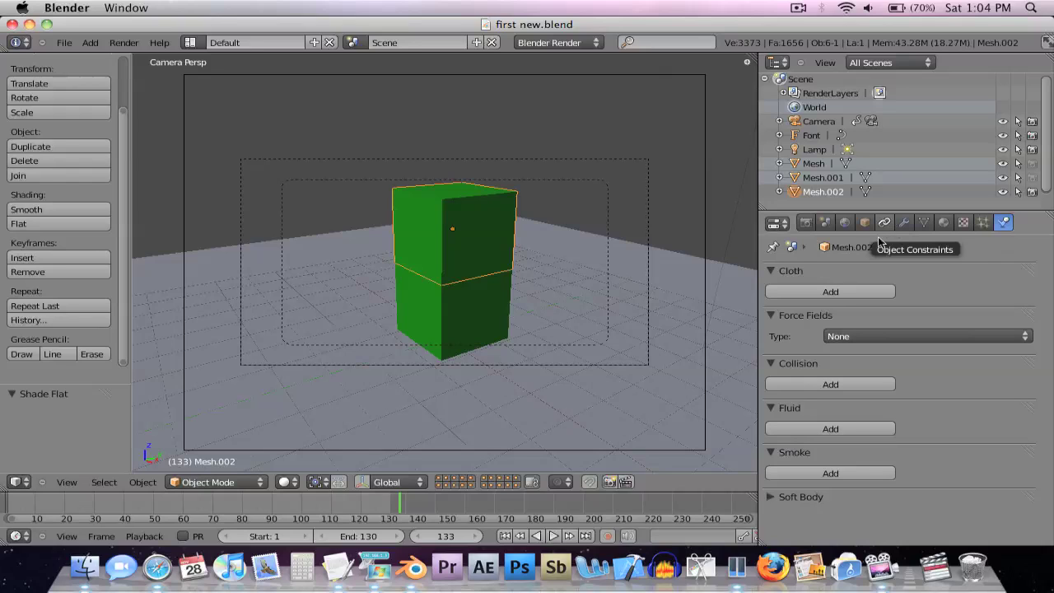
{"action": "scroll", "coordinate": [536, 417], "scroll_direction": "down", "scroll_amount": 7}
{"action": "scroll", "coordinate": [536, 417], "scroll_direction": "up", "scroll_amount": 9}
{"action": "scroll", "coordinate": [536, 416], "scroll_direction": "down", "scroll_amount": 9}
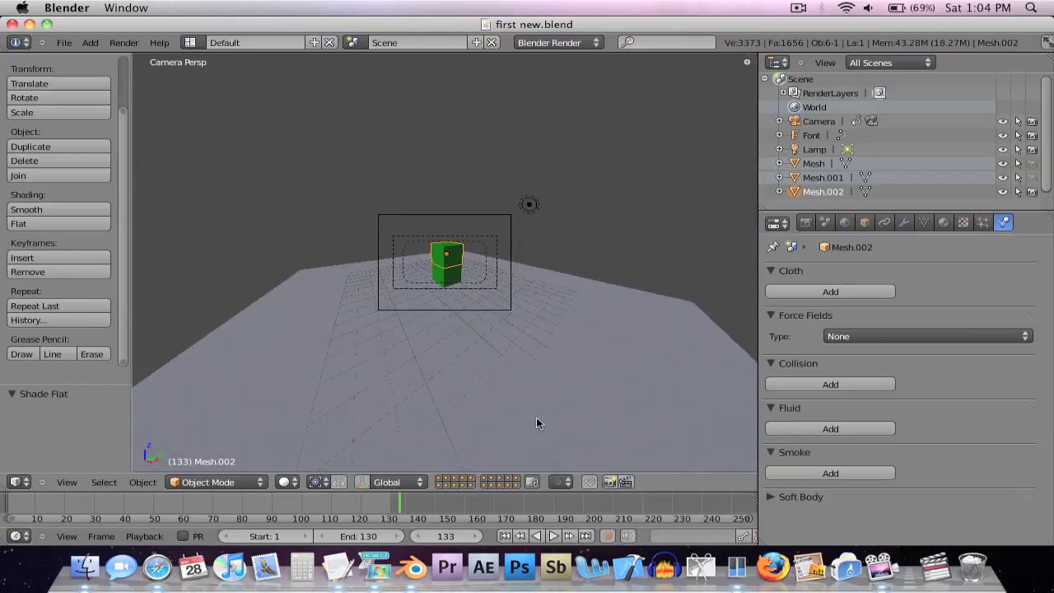
{"action": "scroll", "coordinate": [537, 418], "scroll_direction": "up", "scroll_amount": 8}
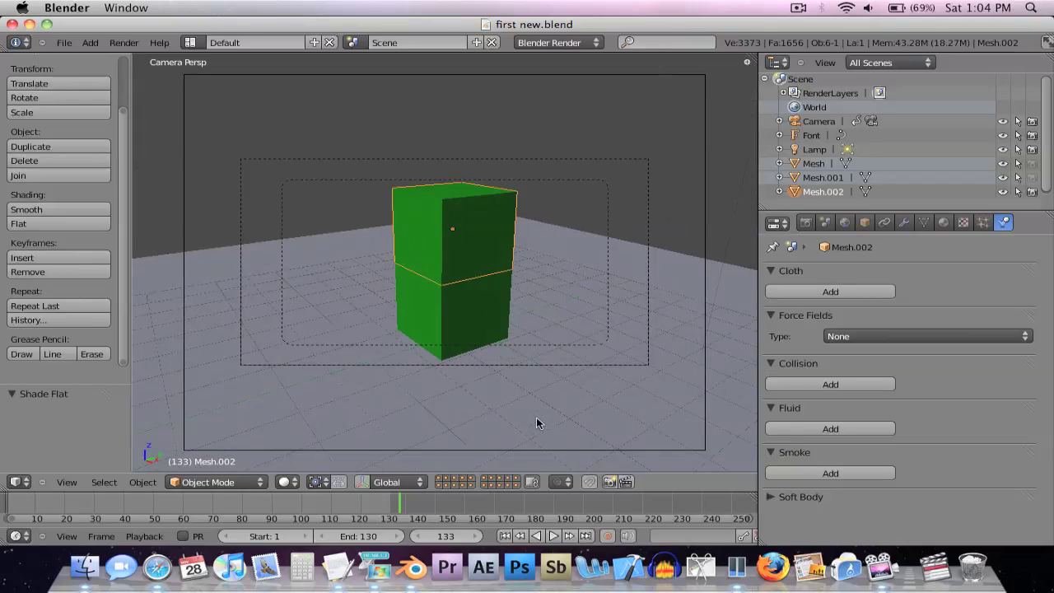
- Show the Render settings and review 1280×720 Dimensions, Anti-Aliasing, Shading, PNG Output and Performance
{"action": "left_click", "coordinate": [806, 223]}
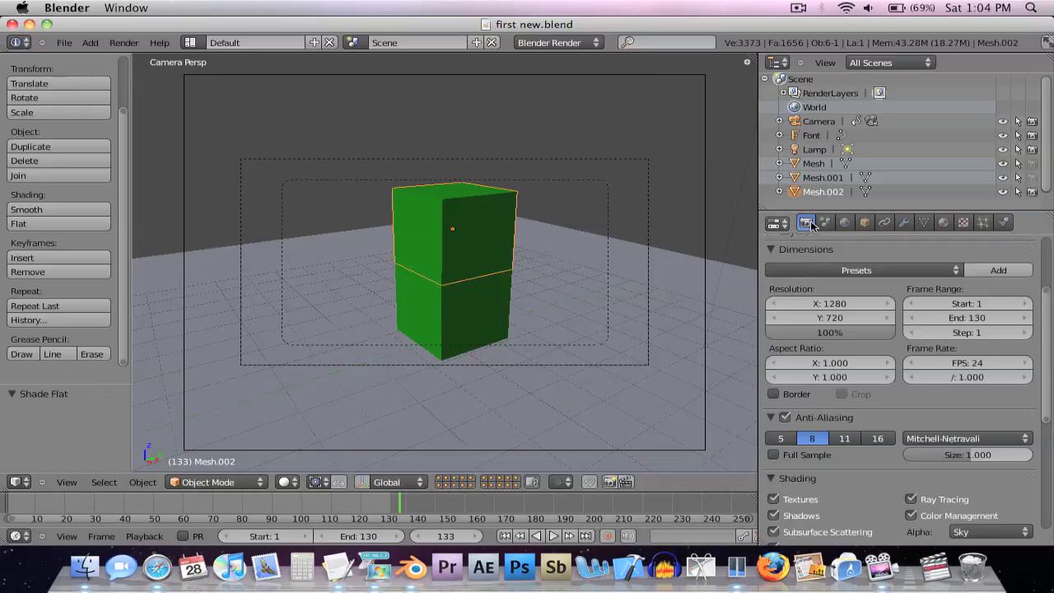
{"action": "scroll", "coordinate": [837, 392], "scroll_direction": "down", "scroll_amount": 3}
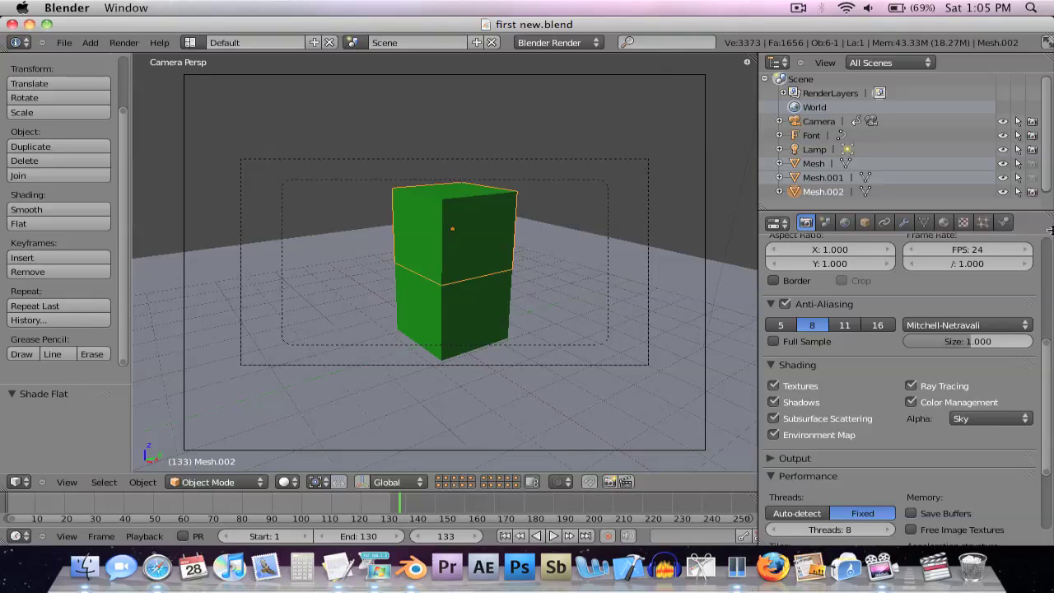
{"action": "scroll", "coordinate": [861, 353], "scroll_direction": "down", "scroll_amount": 3}
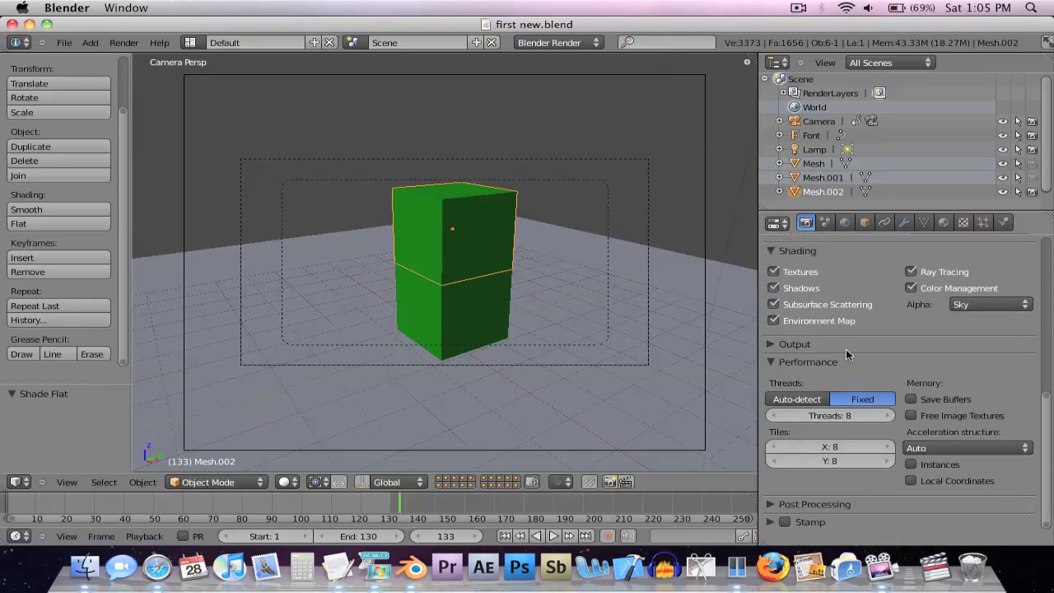
{"action": "scroll", "coordinate": [840, 371], "scroll_direction": "up", "scroll_amount": 2}
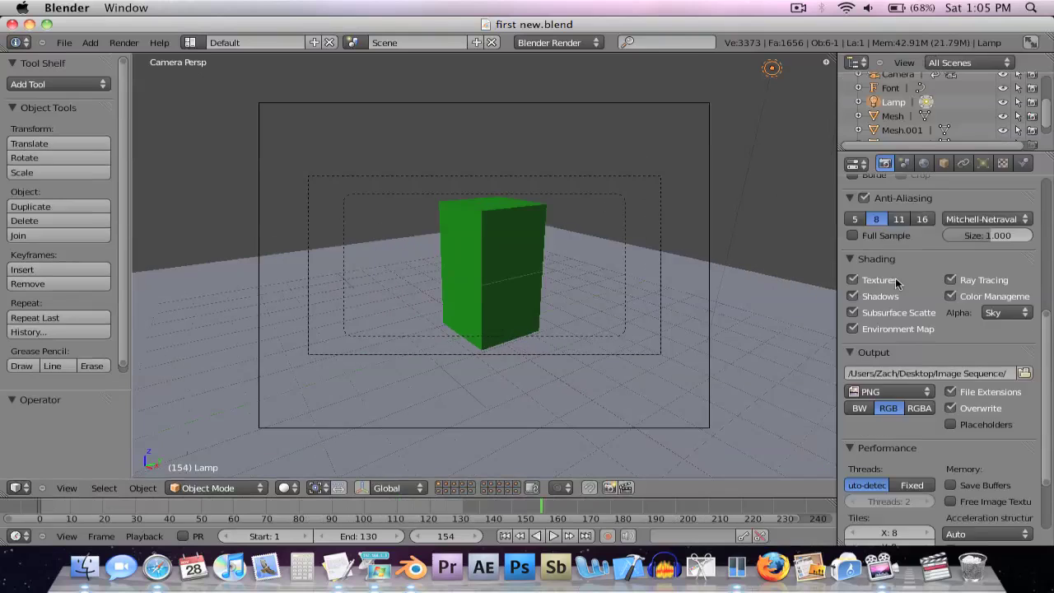
{"action": "scroll", "coordinate": [895, 278], "scroll_direction": "up", "scroll_amount": 3}
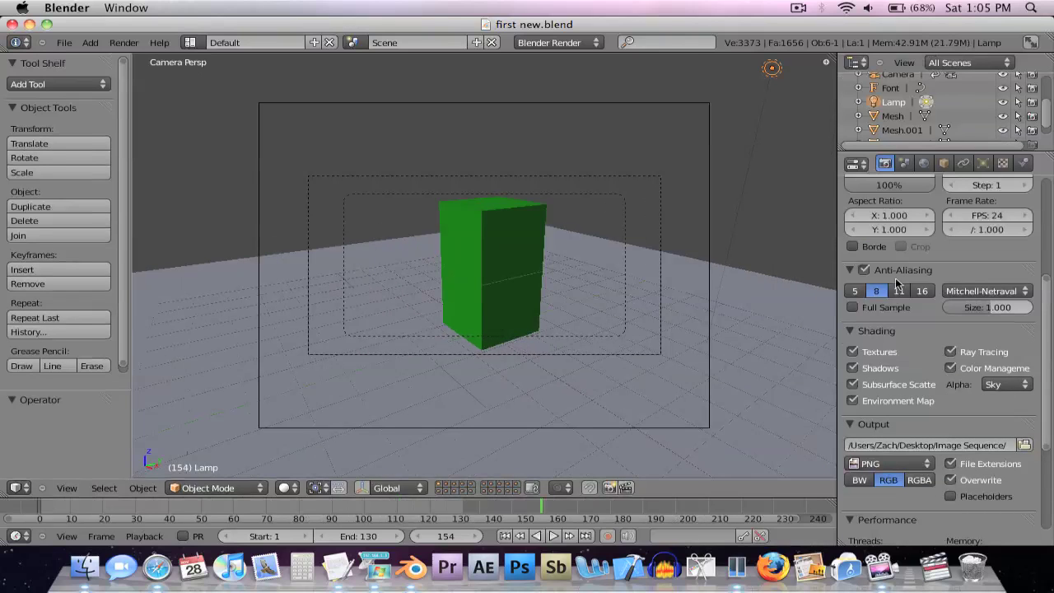
- Render a still image of the current frame of the cube stack, then dismiss the result
{"action": "left_click", "coordinate": [125, 43]}
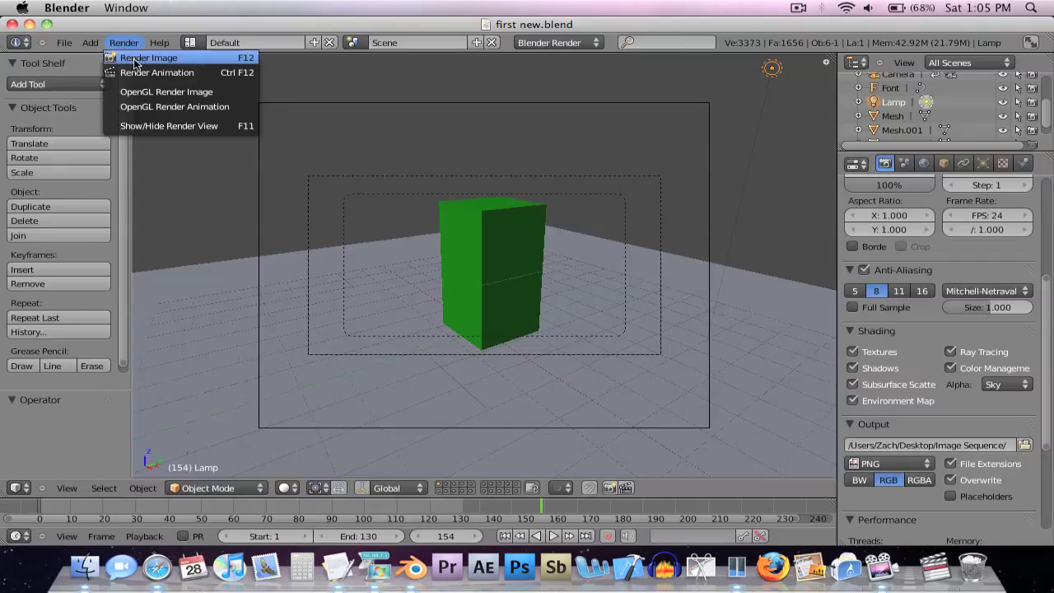
{"action": "left_click", "coordinate": [136, 59]}
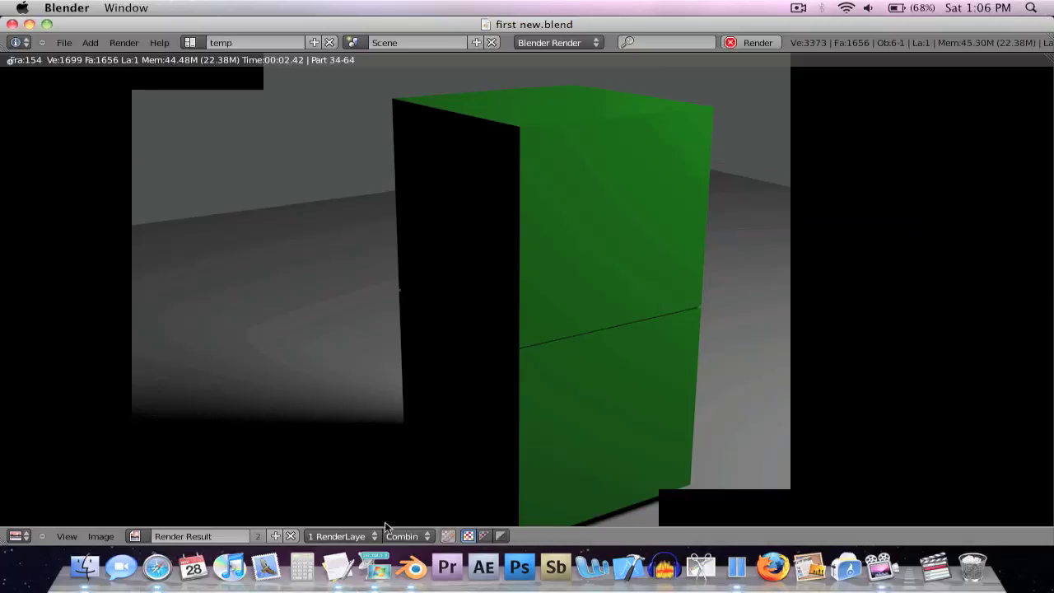
{"action": "scroll", "coordinate": [246, 434], "scroll_direction": "up", "scroll_amount": 3}
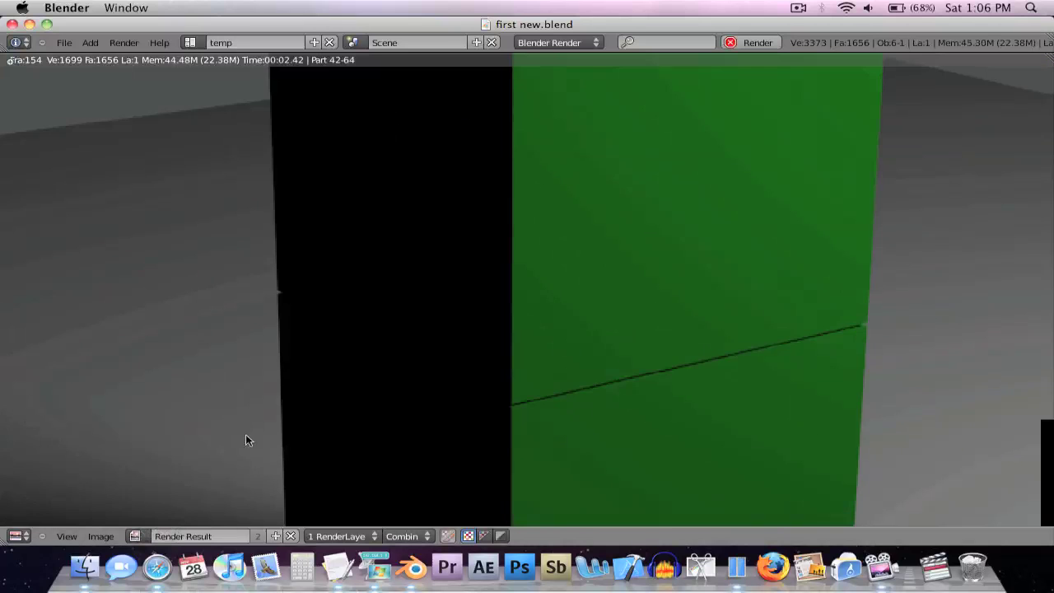
{"action": "scroll", "coordinate": [239, 416], "scroll_direction": "down", "scroll_amount": 4}
{"action": "scroll", "coordinate": [235, 409], "scroll_direction": "up", "scroll_amount": 1}
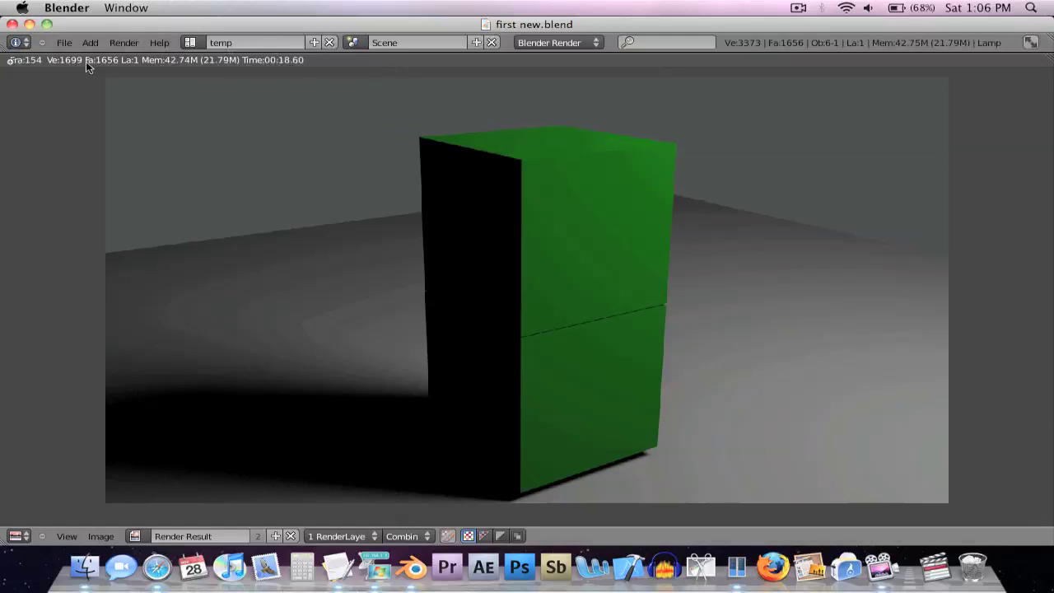
{"action": "key", "text": "Escape"}
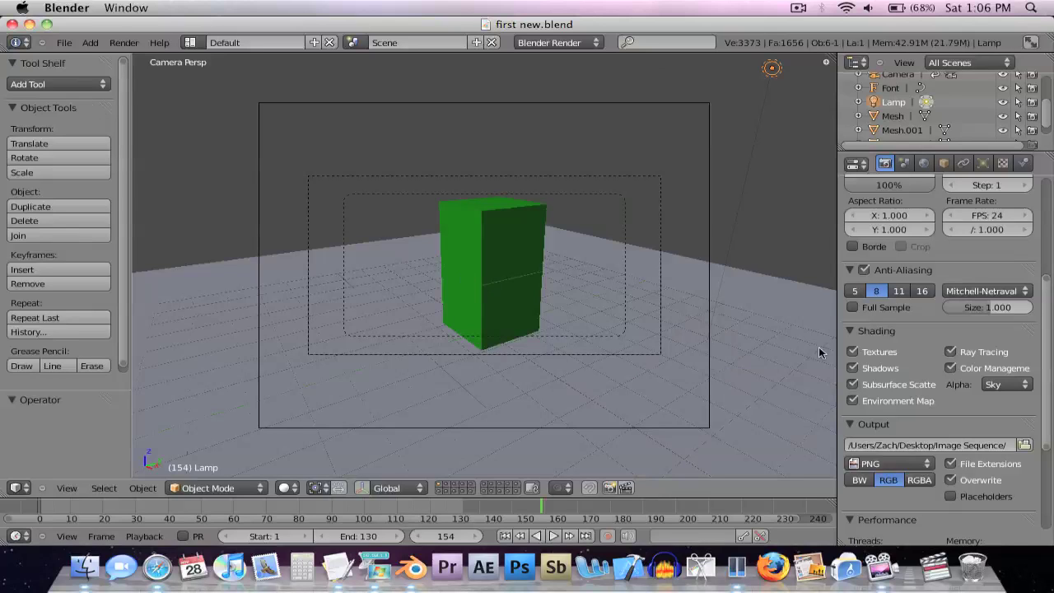
- Disable textures, shadows and ray tracing, then render a faster still of the cubes
{"action": "left_click", "coordinate": [853, 351]}
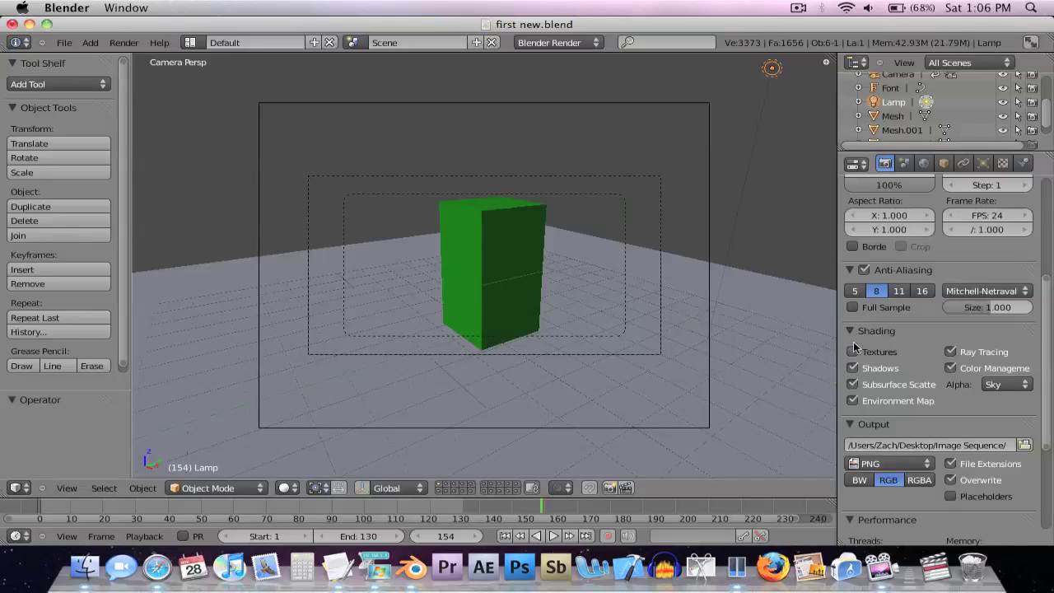
{"action": "left_click", "coordinate": [853, 369]}
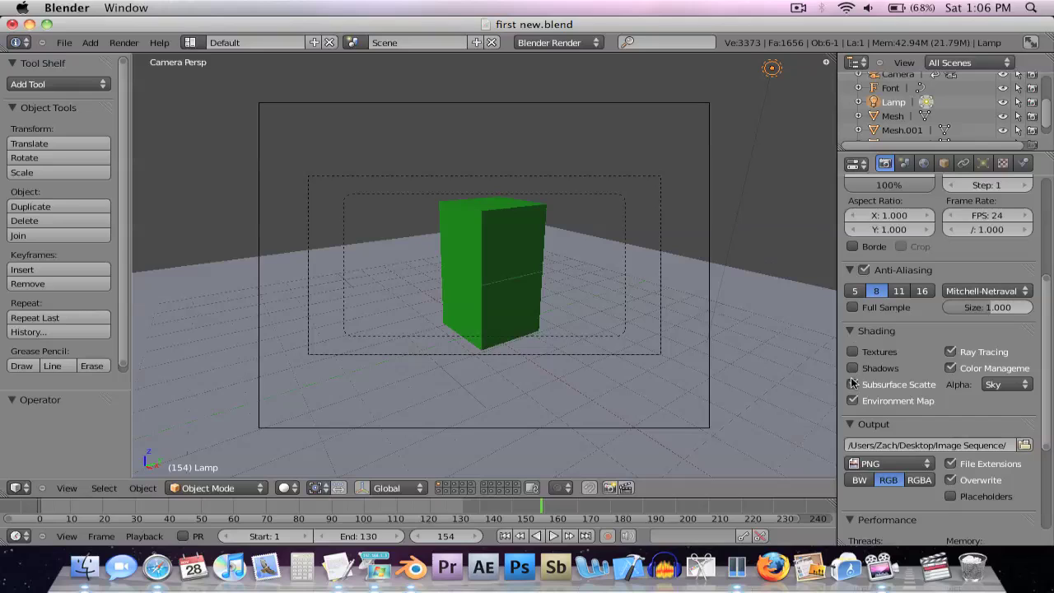
{"action": "left_click", "coordinate": [952, 353]}
{"action": "left_click", "coordinate": [123, 43]}
{"action": "left_click", "coordinate": [122, 56]}
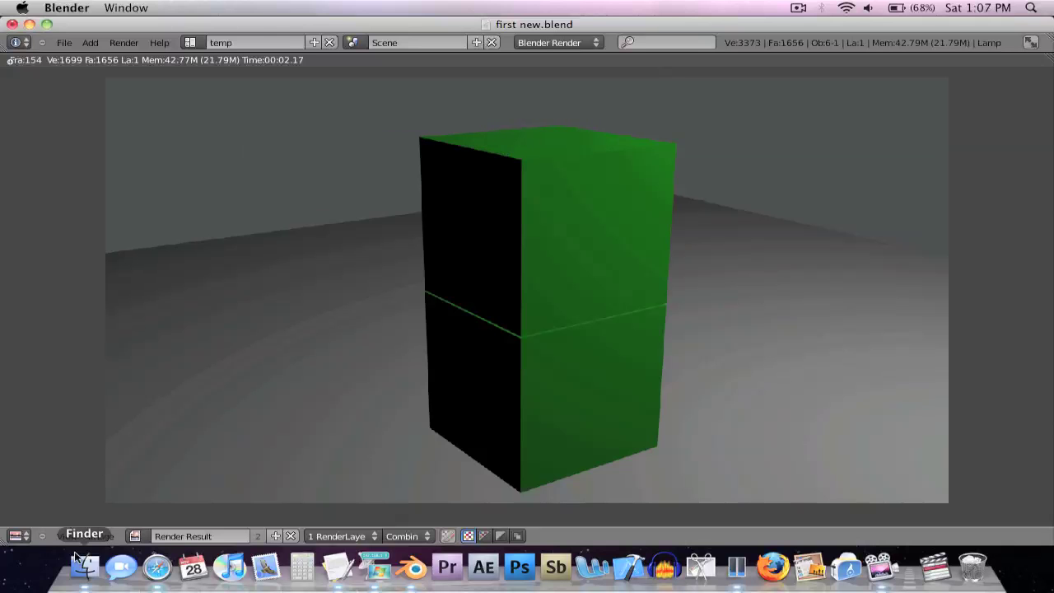
- Leave the render result, bring the Blender window back via Exposé, and return to camera view
{"action": "key", "text": "F9"}
{"action": "left_click", "coordinate": [379, 382]}
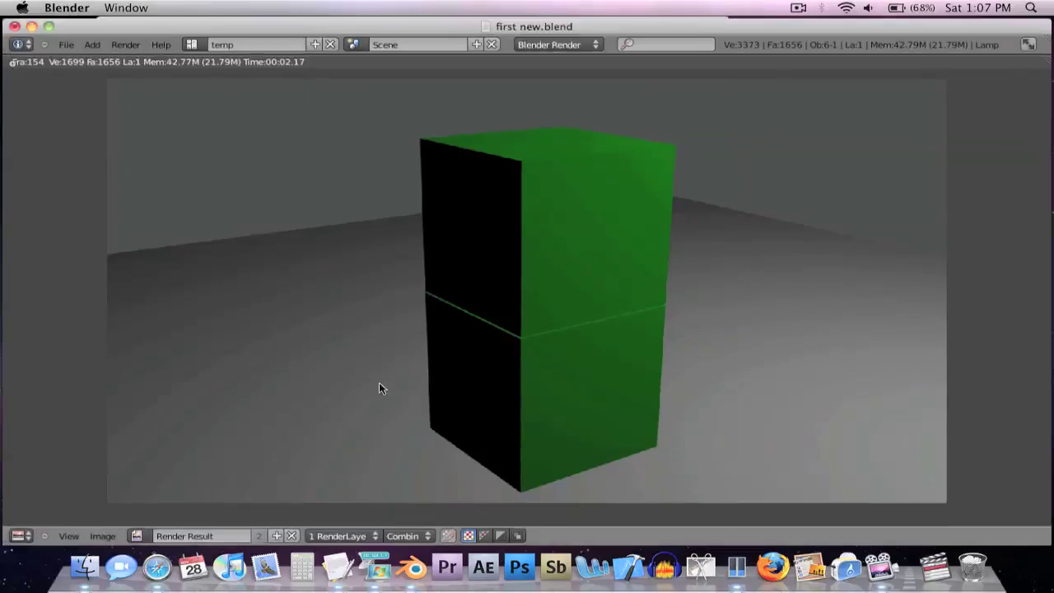
{"action": "key", "text": "Escape"}
{"action": "key", "text": "F9"}
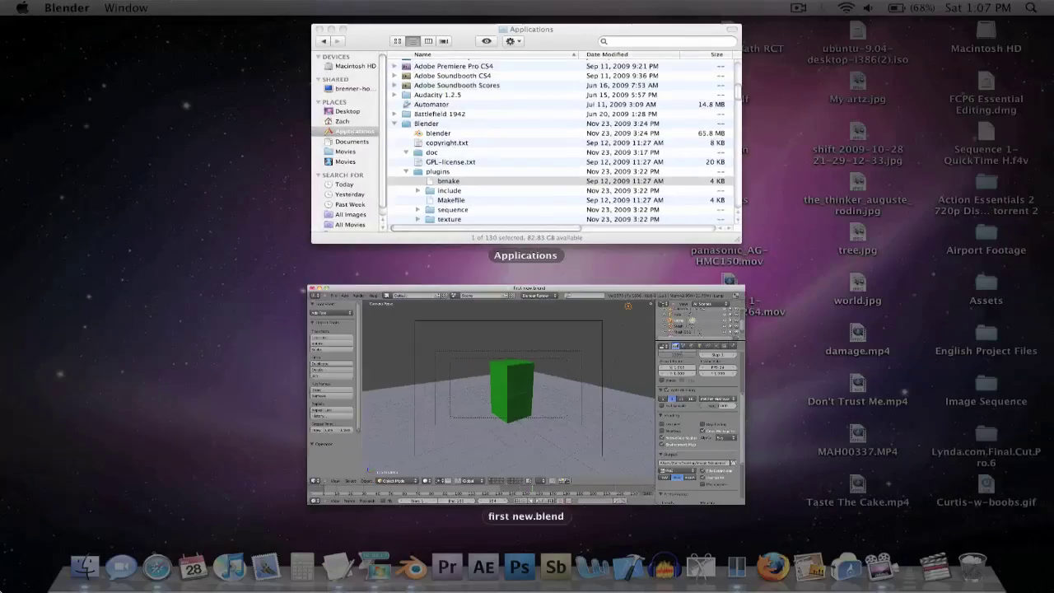
{"action": "left_click", "coordinate": [591, 359]}
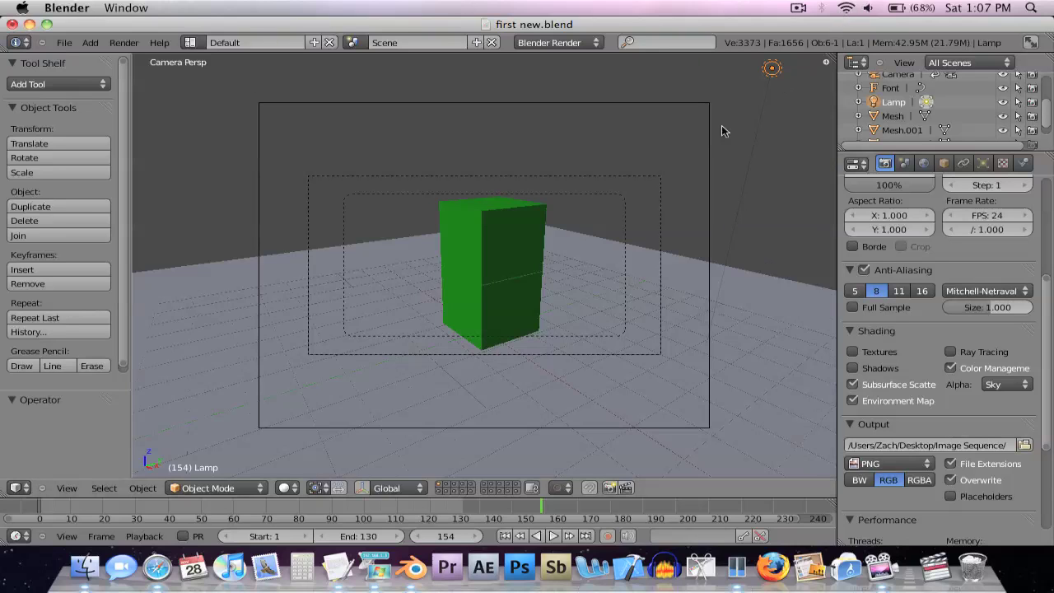
{"action": "key", "text": "KP_0"}
{"action": "key", "text": "KP_0"}
- Switch the viewport from the View menu to the Right view, then on to the Top view
{"action": "left_click", "coordinate": [69, 490]}
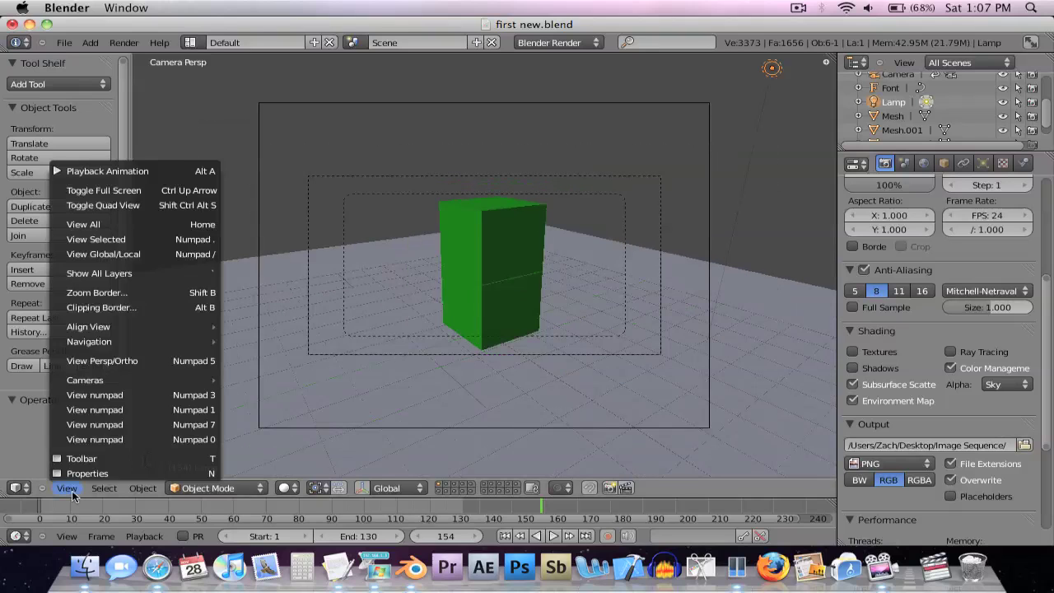
{"action": "left_click", "coordinate": [91, 395]}
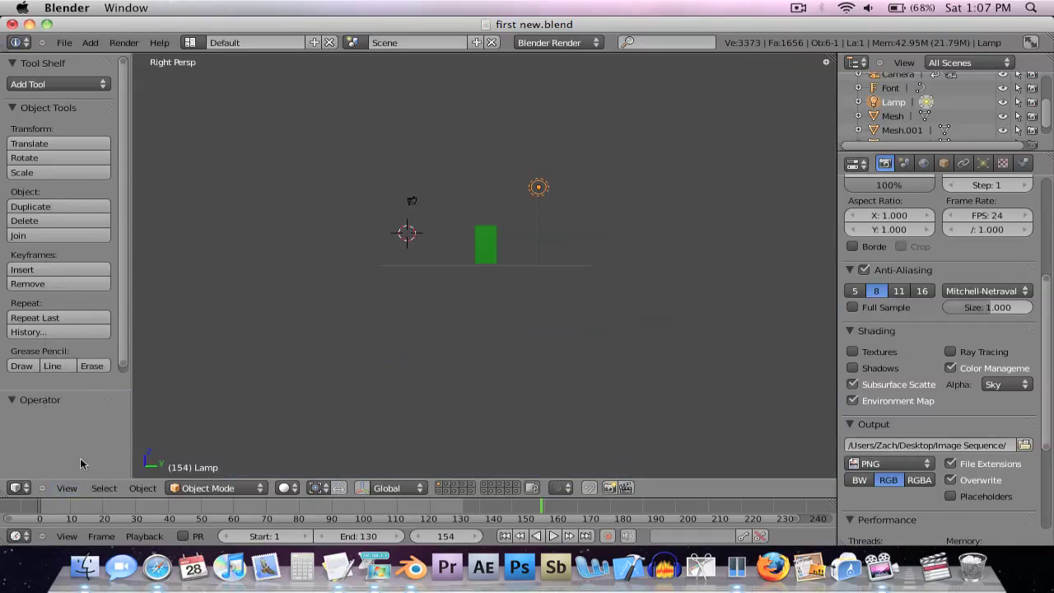
{"action": "left_click", "coordinate": [71, 489]}
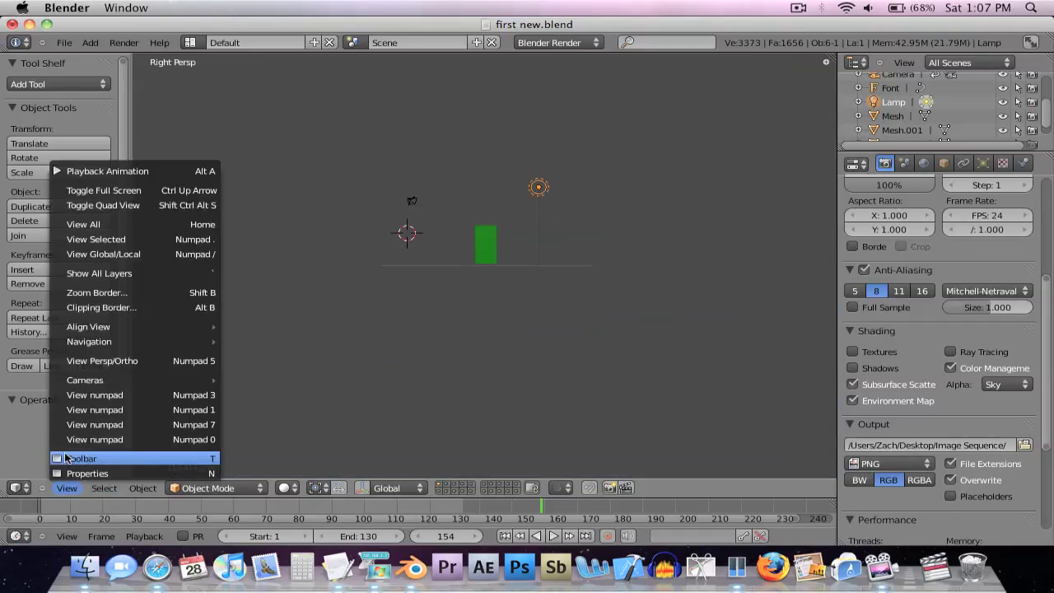
{"action": "left_click", "coordinate": [99, 393]}
{"action": "left_click", "coordinate": [62, 486]}
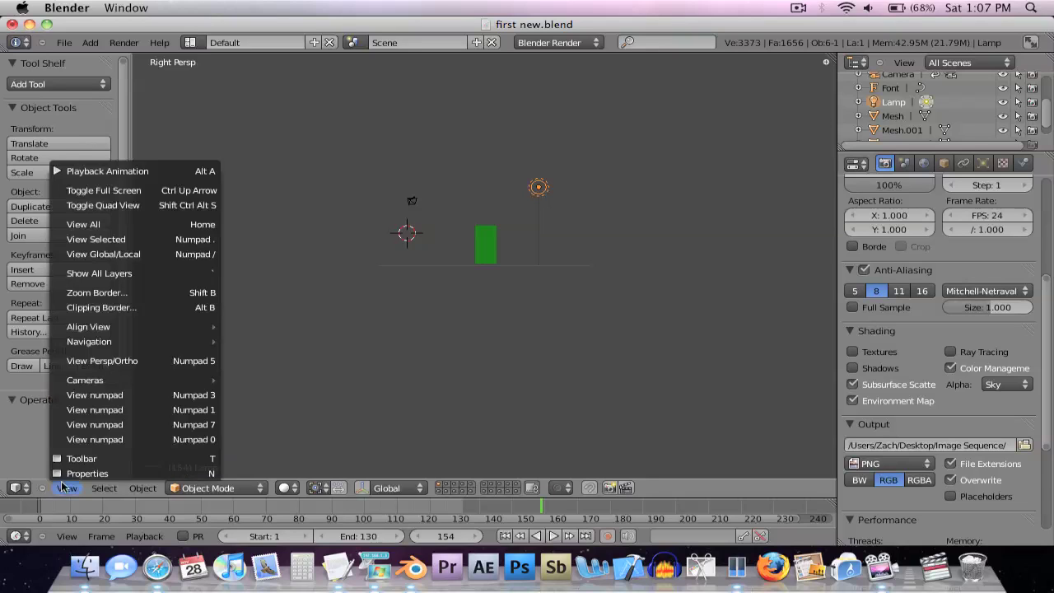
{"action": "left_click", "coordinate": [153, 425]}
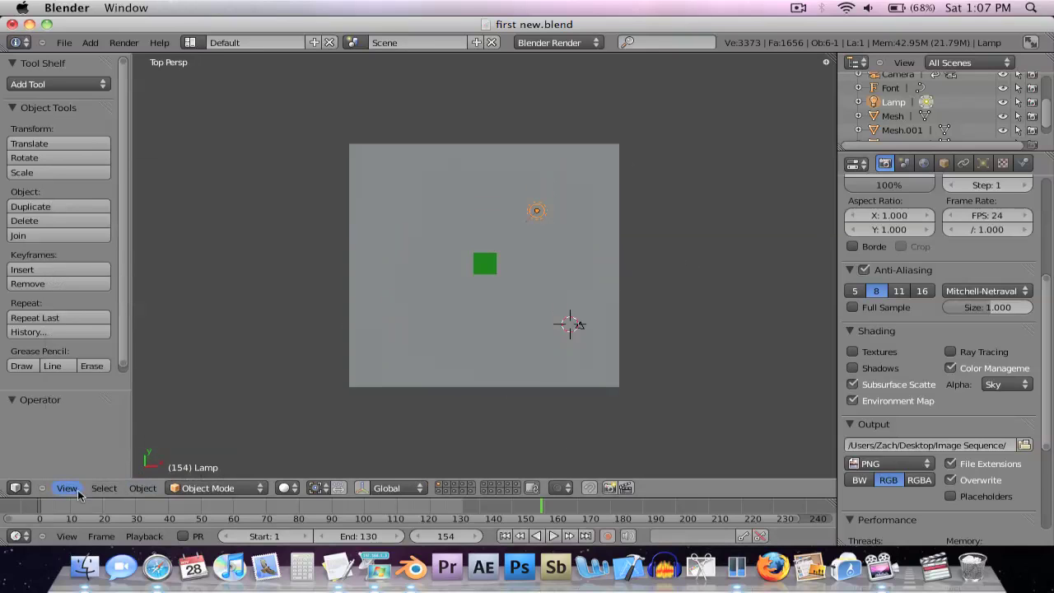
- Cycle again through Front, Top, Right and Front views, ending on the Top view
{"action": "left_click", "coordinate": [66, 488]}
{"action": "left_click", "coordinate": [100, 407]}
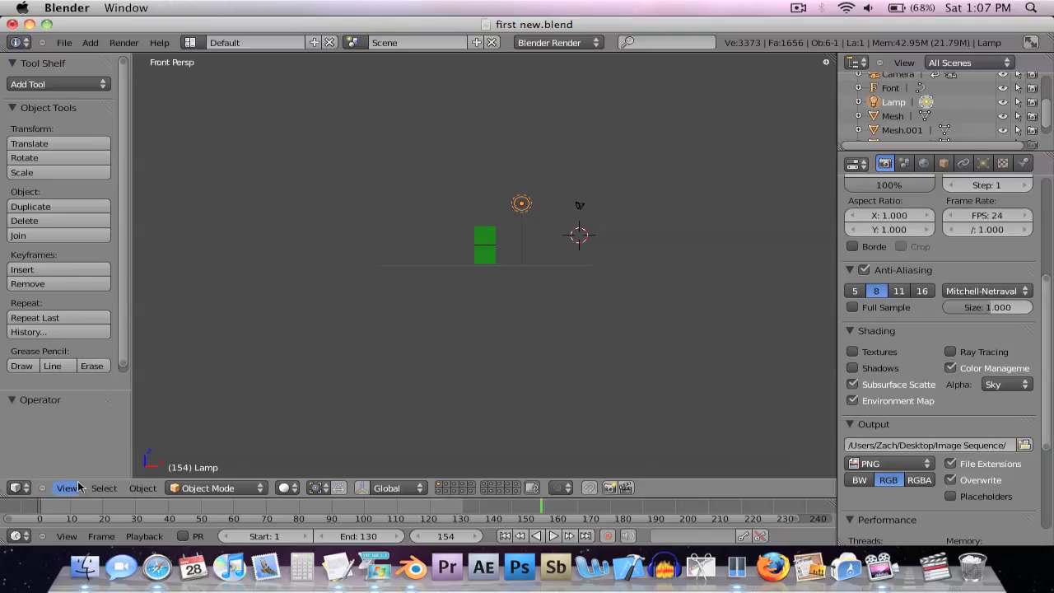
{"action": "left_click", "coordinate": [67, 488]}
{"action": "left_click", "coordinate": [146, 423]}
{"action": "left_click", "coordinate": [67, 487]}
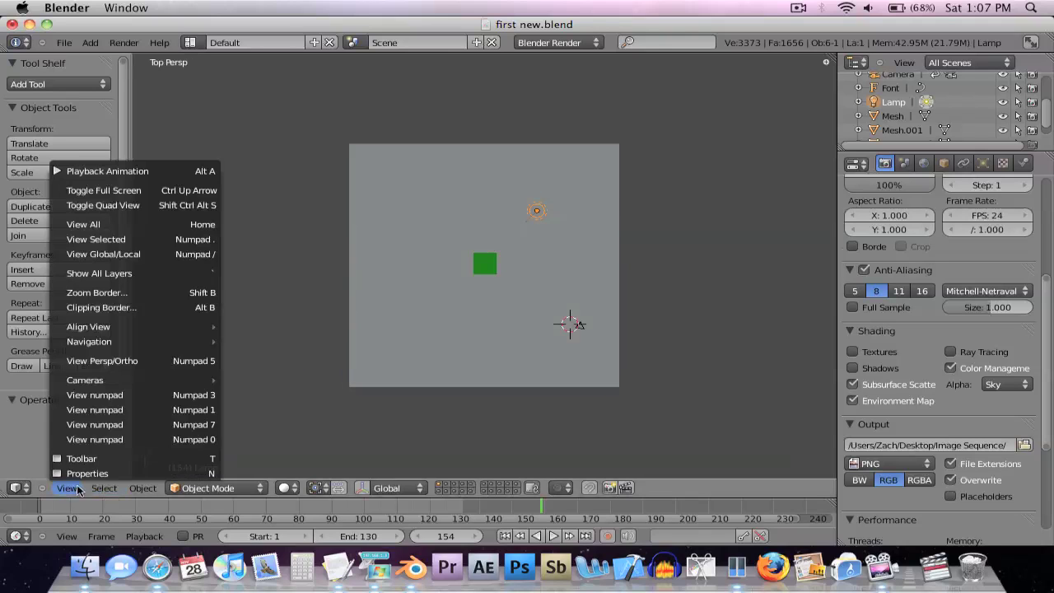
{"action": "left_click", "coordinate": [97, 397]}
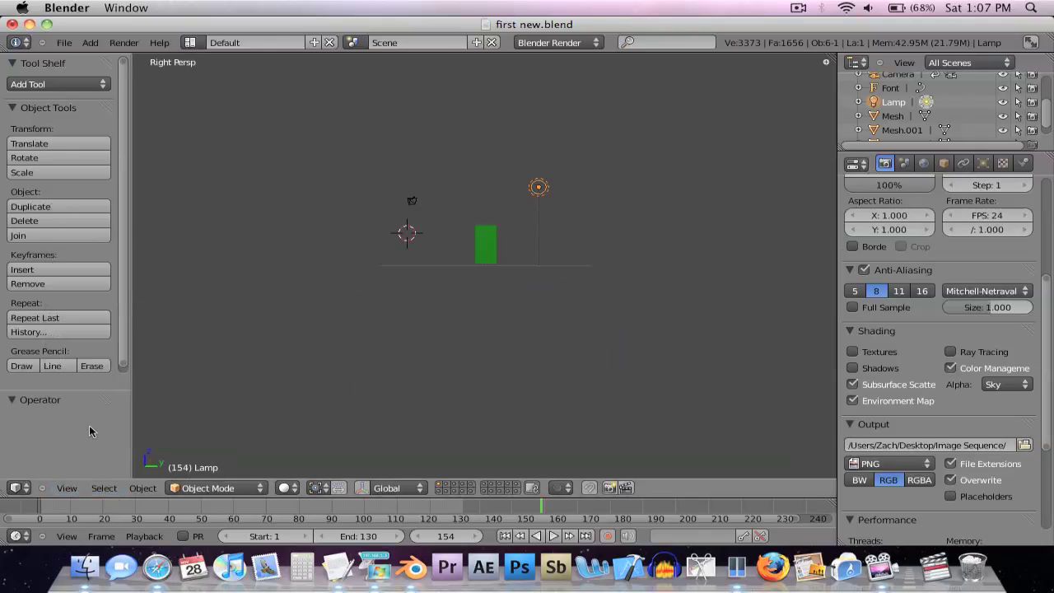
{"action": "left_click", "coordinate": [66, 487]}
{"action": "left_click", "coordinate": [167, 407]}
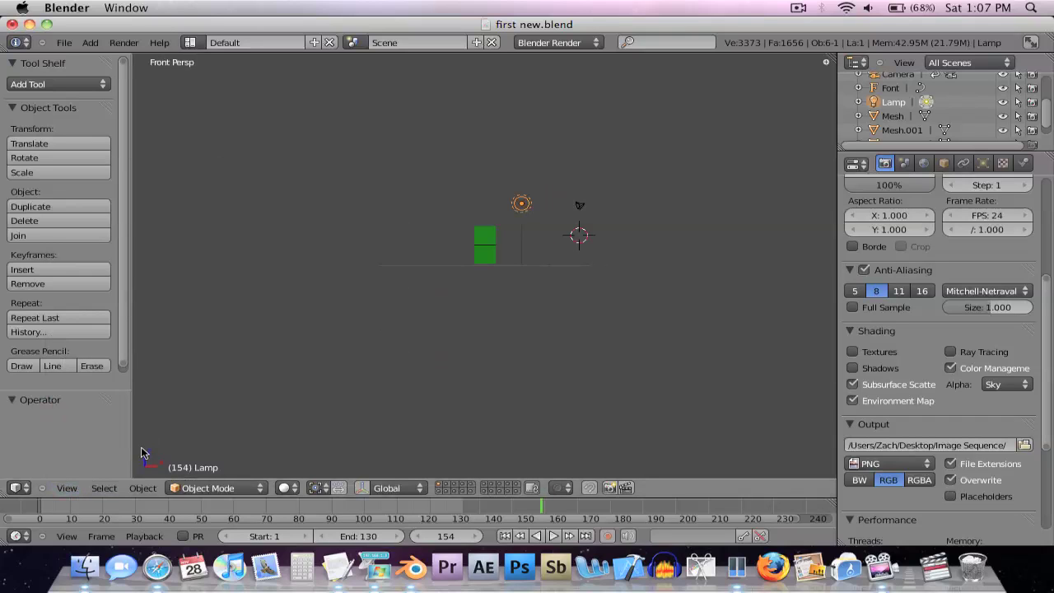
{"action": "left_click", "coordinate": [70, 486]}
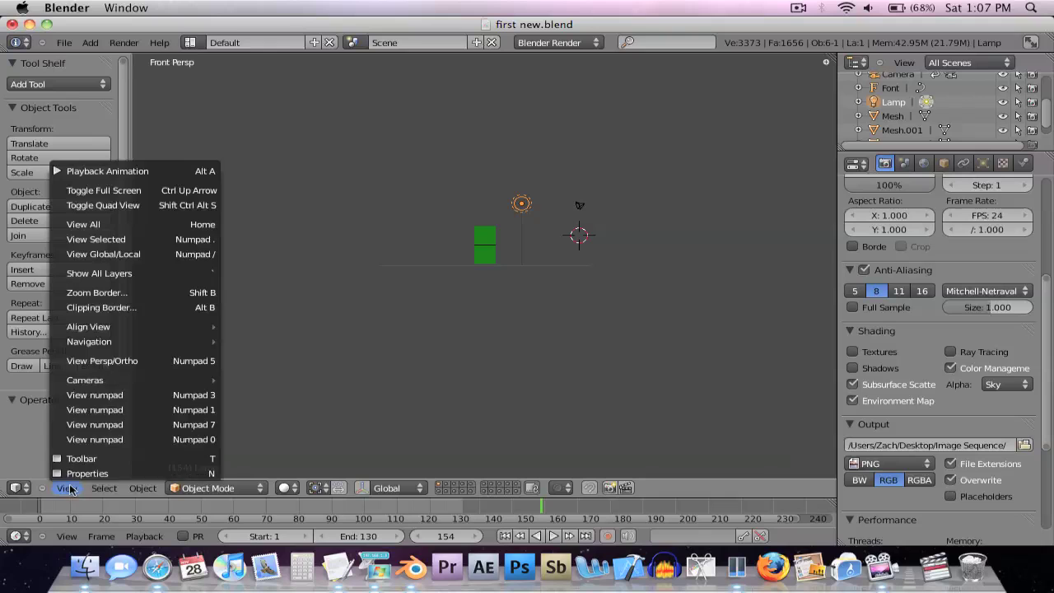
{"action": "left_click", "coordinate": [193, 423]}
{"action": "scroll", "coordinate": [524, 252], "scroll_direction": "up", "scroll_amount": 10}
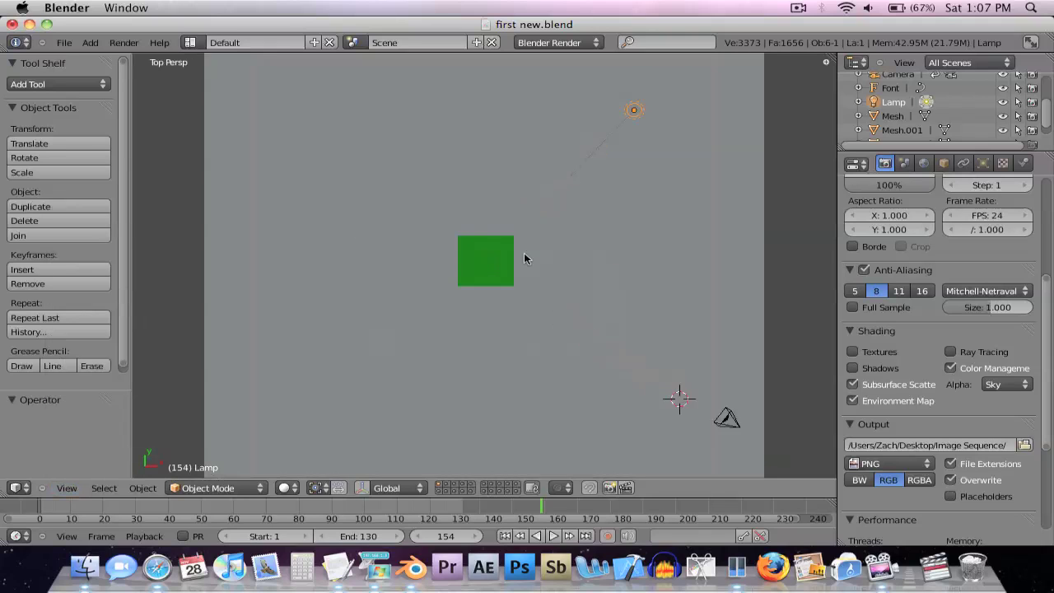
- Zoom out the top view and scroll Render properties to the Performance panel's threads and tiles
{"action": "scroll", "coordinate": [524, 259], "scroll_direction": "down", "scroll_amount": 15}
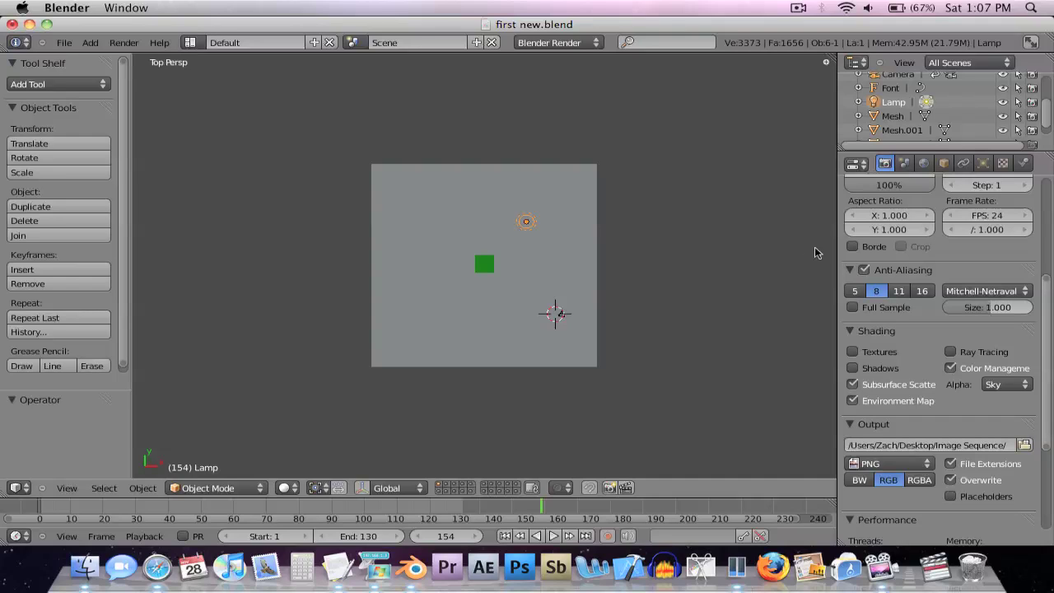
{"action": "scroll", "coordinate": [1024, 427], "scroll_direction": "down", "scroll_amount": 4}
{"action": "scroll", "coordinate": [1023, 427], "scroll_direction": "down", "scroll_amount": 2}
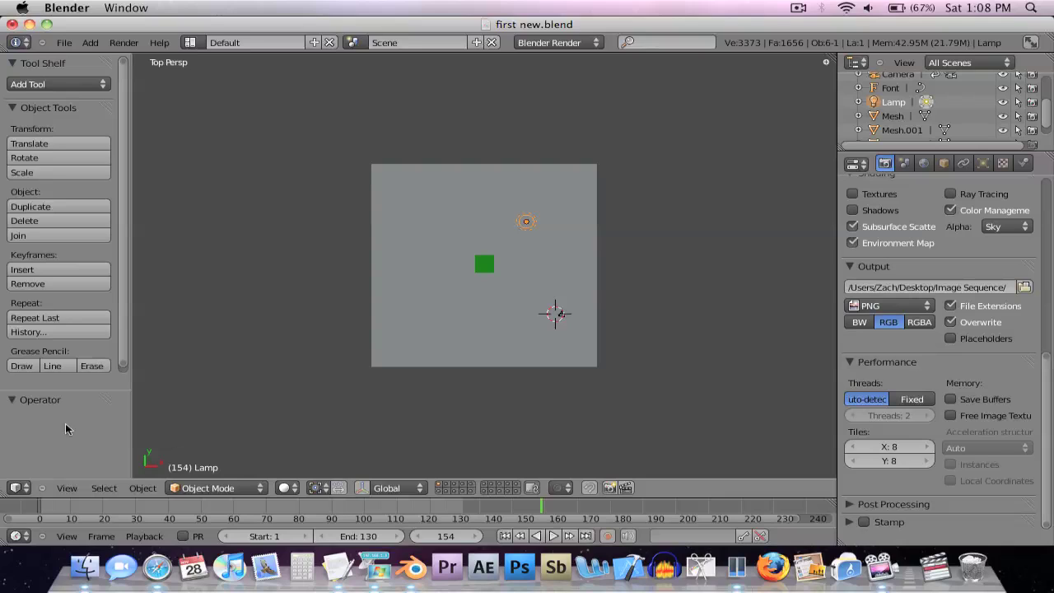
- Select the green cube and duplicate it with Shift+D, placing the copy
{"action": "scroll", "coordinate": [487, 286], "scroll_direction": "up", "scroll_amount": 4}
{"action": "right_click", "coordinate": [493, 260]}
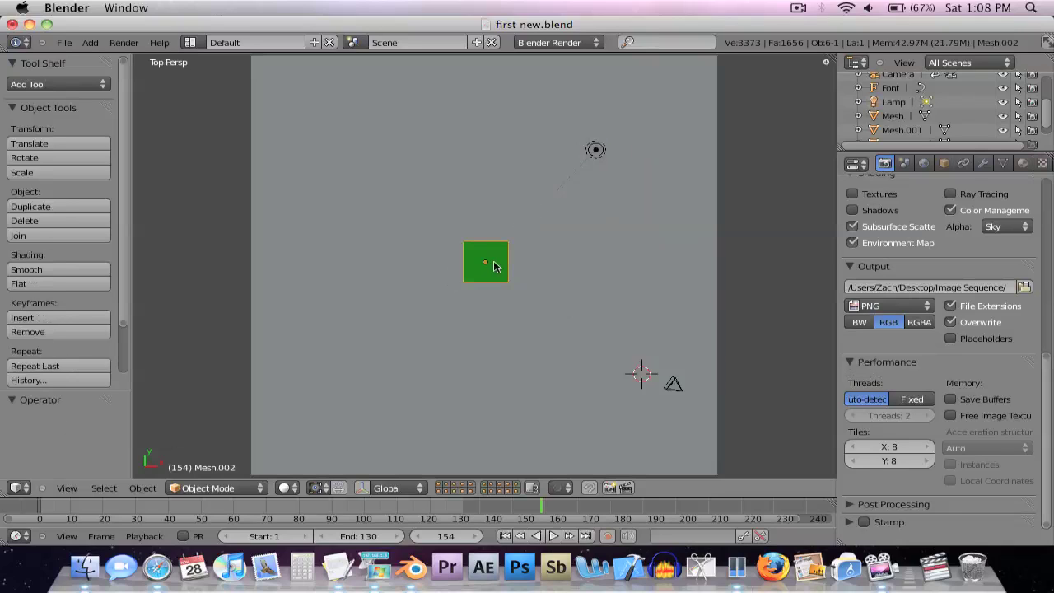
{"action": "key", "text": "shift+d"}
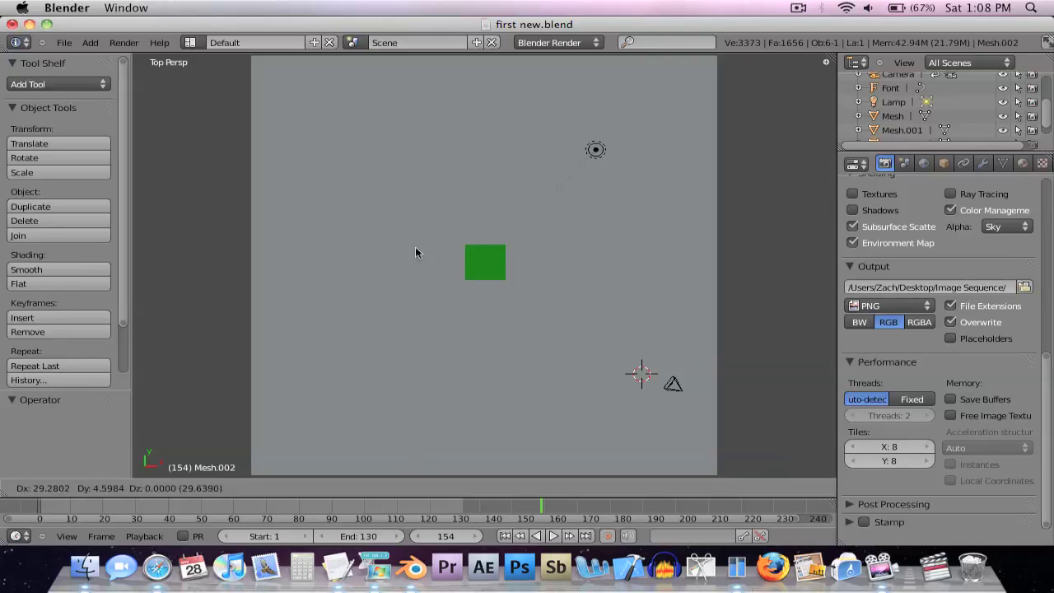
{"action": "left_click", "coordinate": [381, 276]}
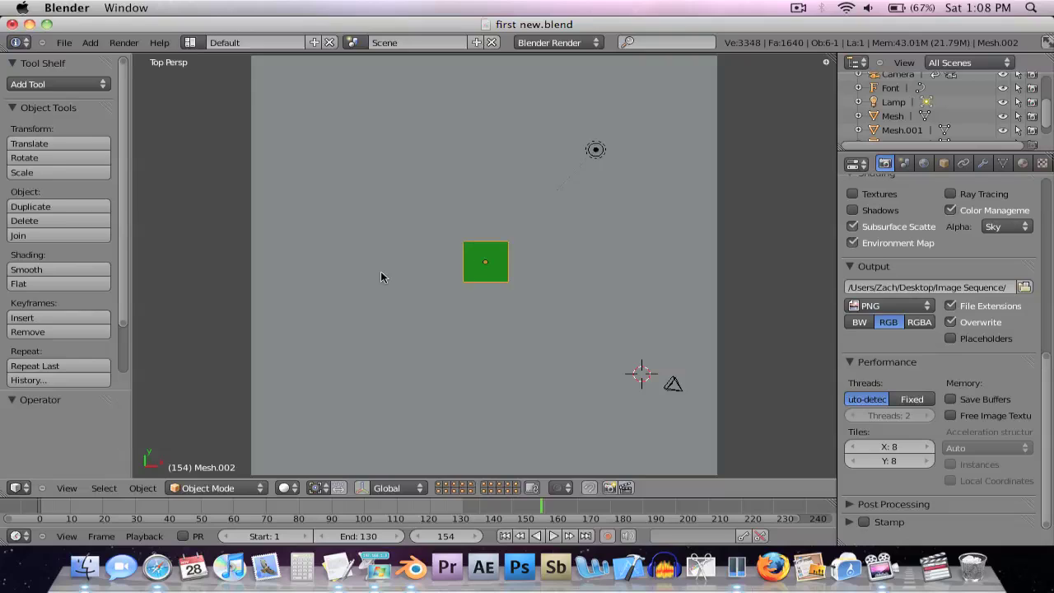
- Frame the selected cube and orbit out to a perspective view over the grid floor
{"action": "key", "text": "KP_Divide"}
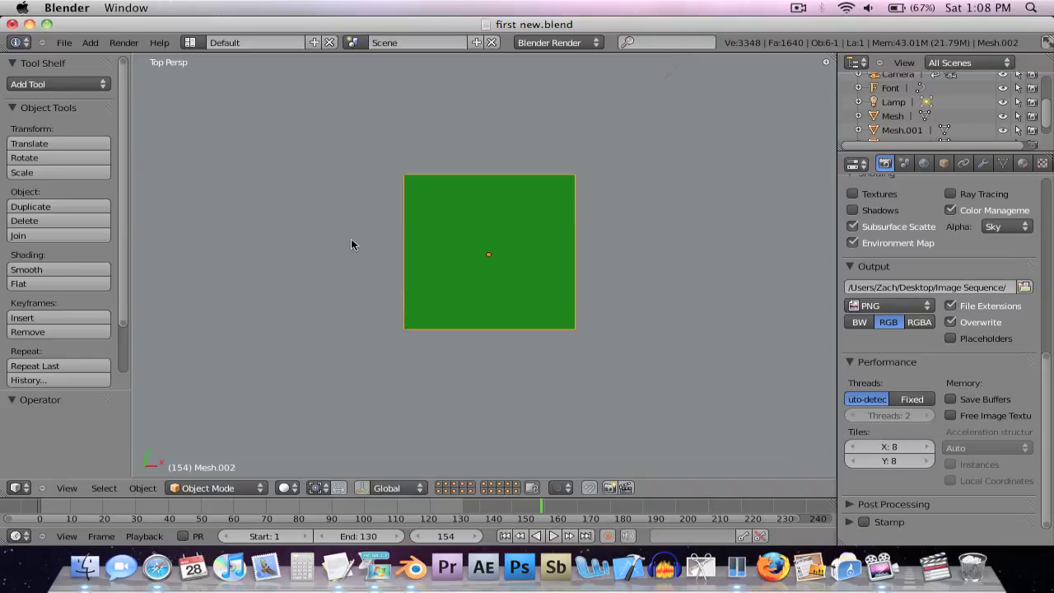
{"action": "middle_click_drag", "start_coordinate": [351, 238], "coordinate": [330, 125]}
{"action": "scroll", "coordinate": [329, 126], "scroll_direction": "down", "scroll_amount": 5}
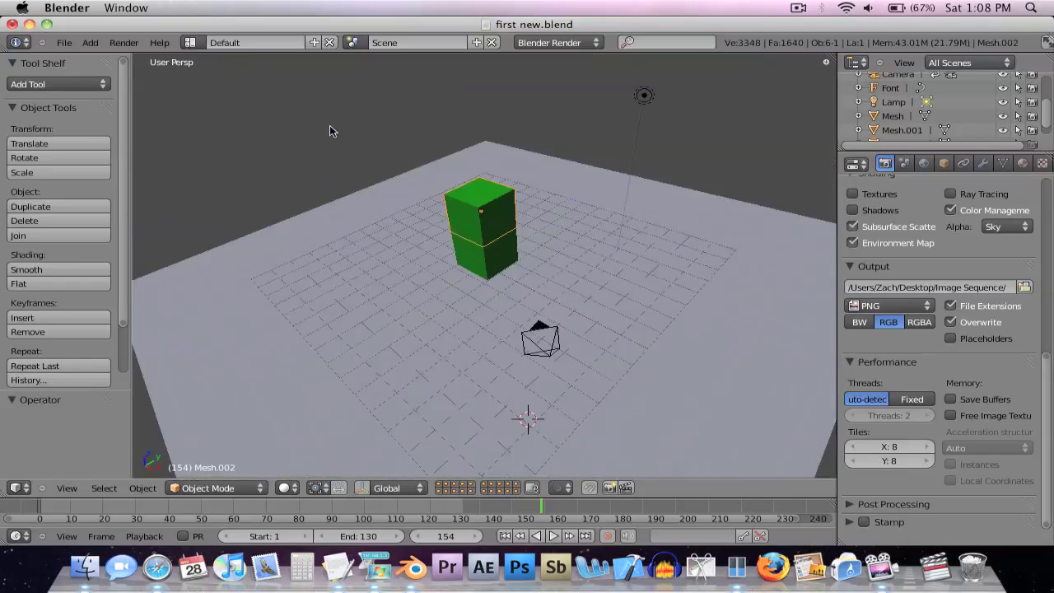
{"action": "left_click", "coordinate": [798, 8]}
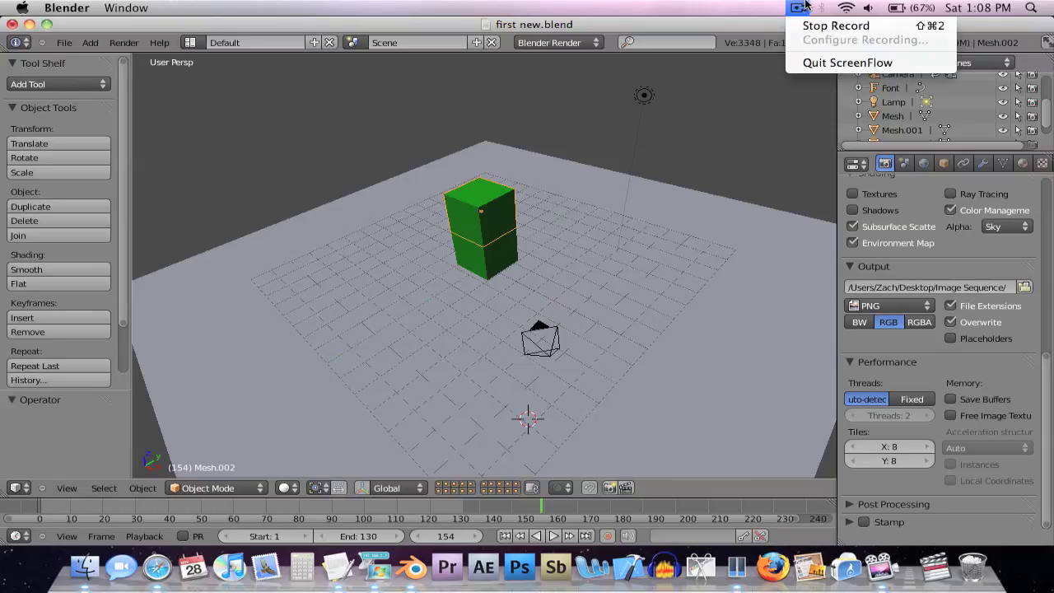